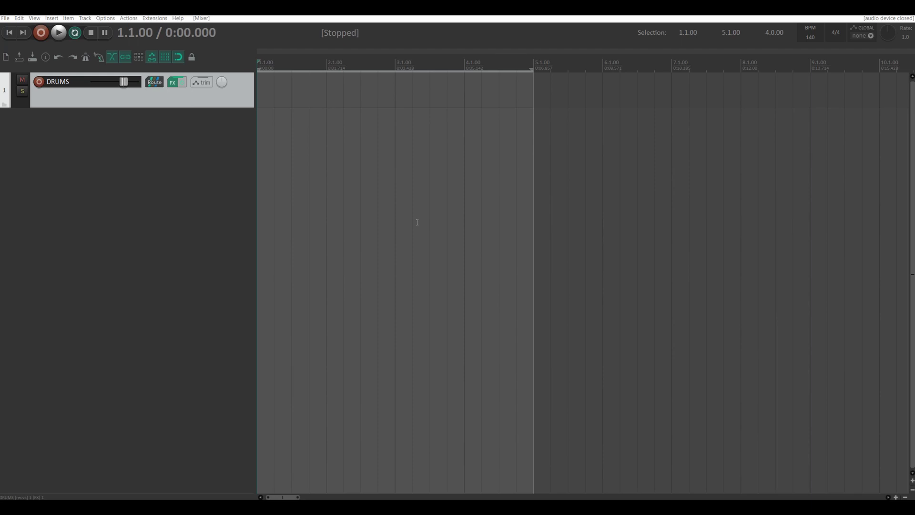
- Play back the DRUMS track over the four-bar time selection with the compressor bypassed, and stop it
key(space)
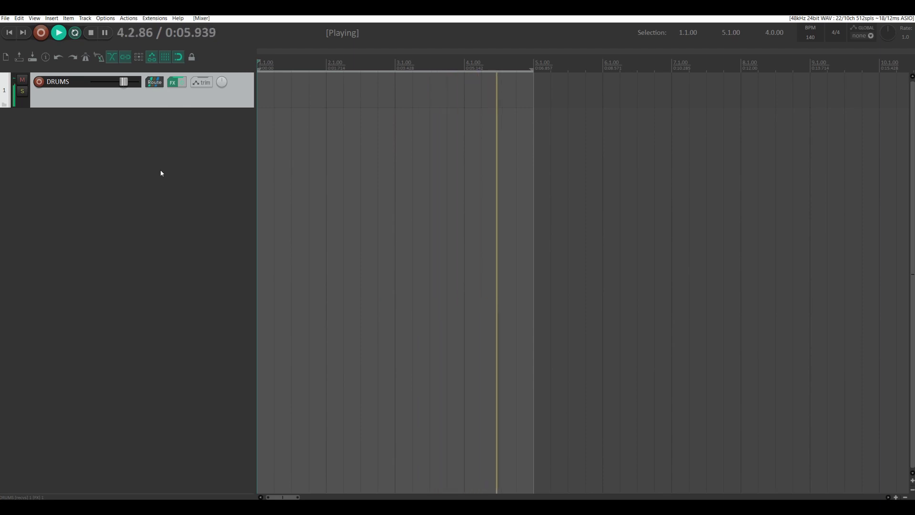
key(space)
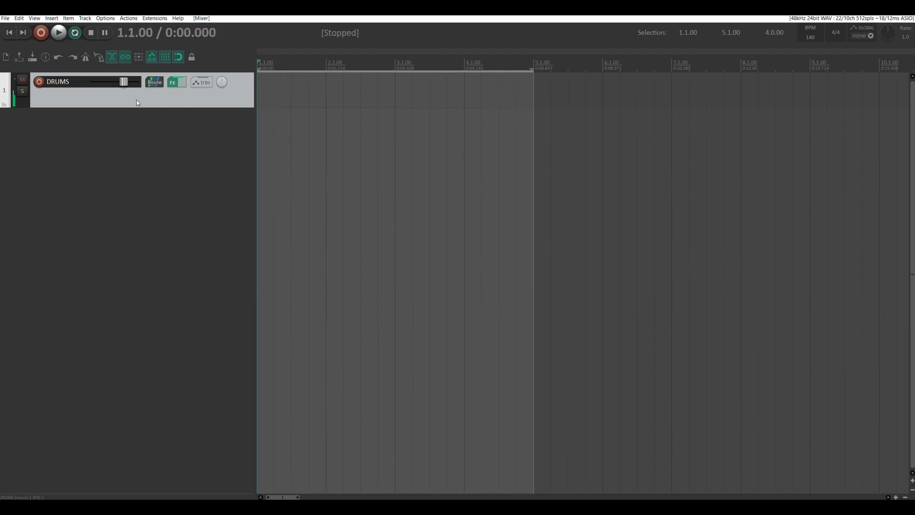
- Open the DRUMS track's effects chain and enable the UAD UA 1176LN Legacy compressor
click(173, 83)
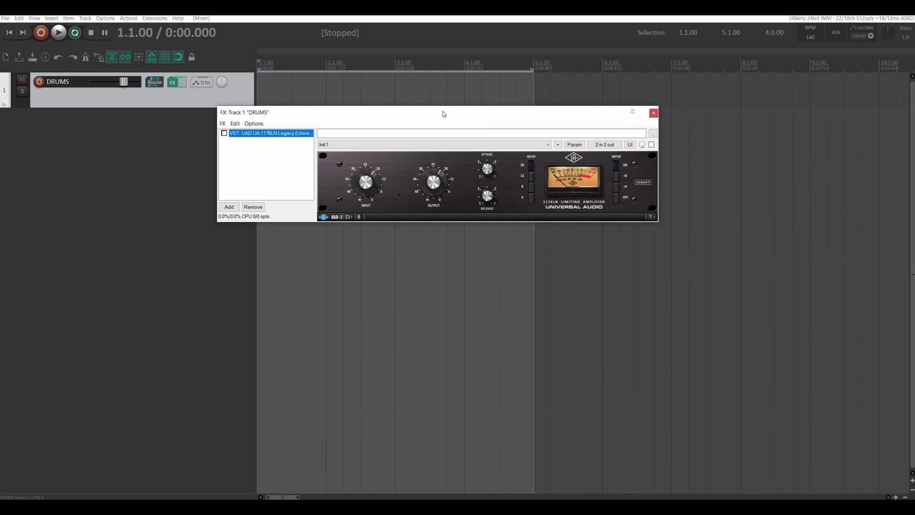
drag(443, 117, 392, 138)
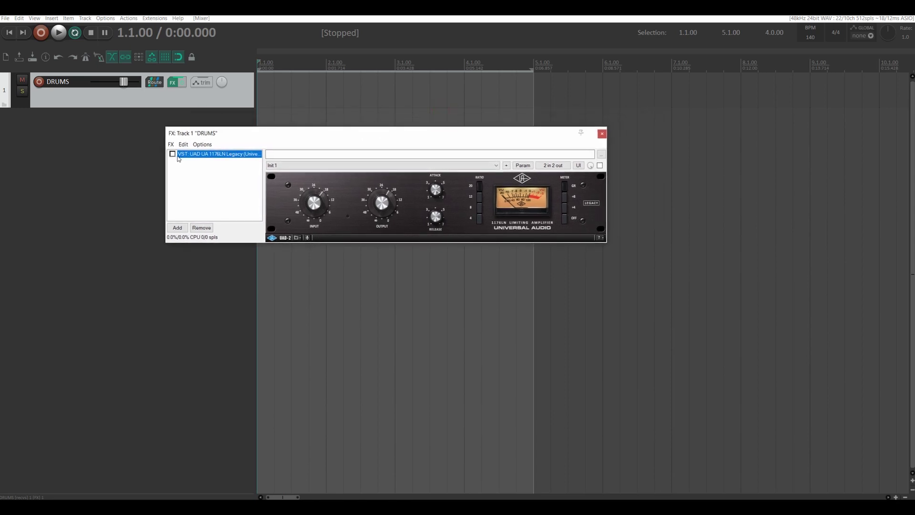
click(173, 153)
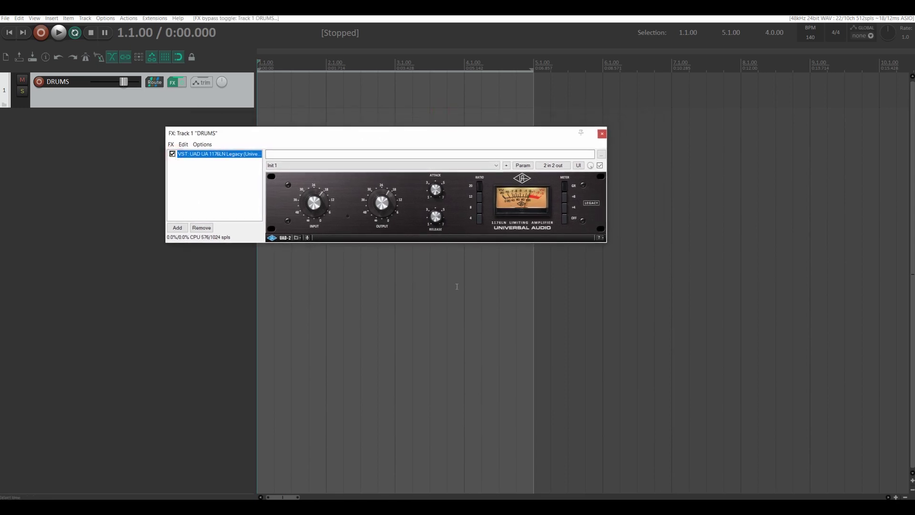
- Play back the drum loop twice with the 1176LN compressor enabled
key(space)
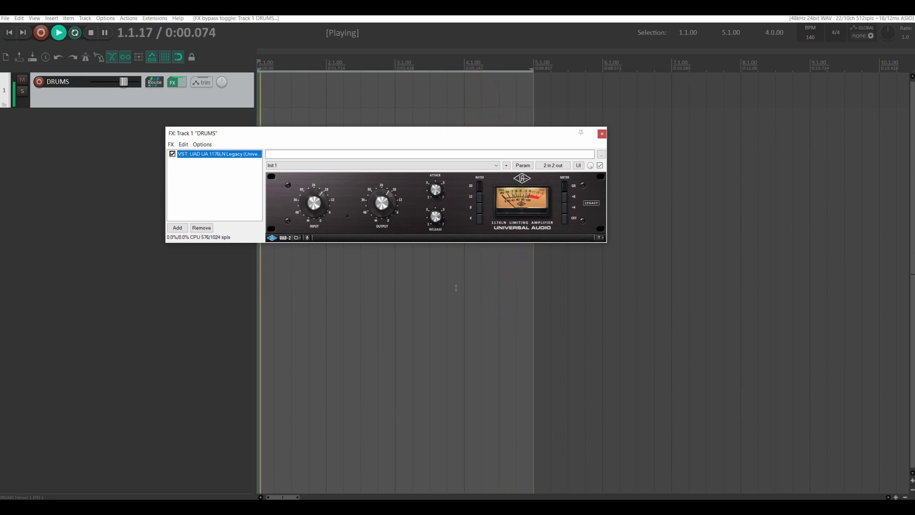
key(space)
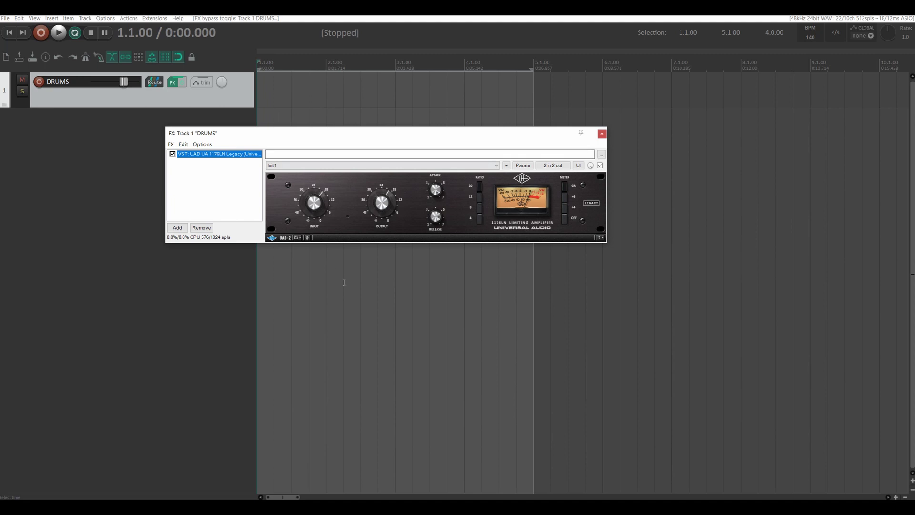
key(space)
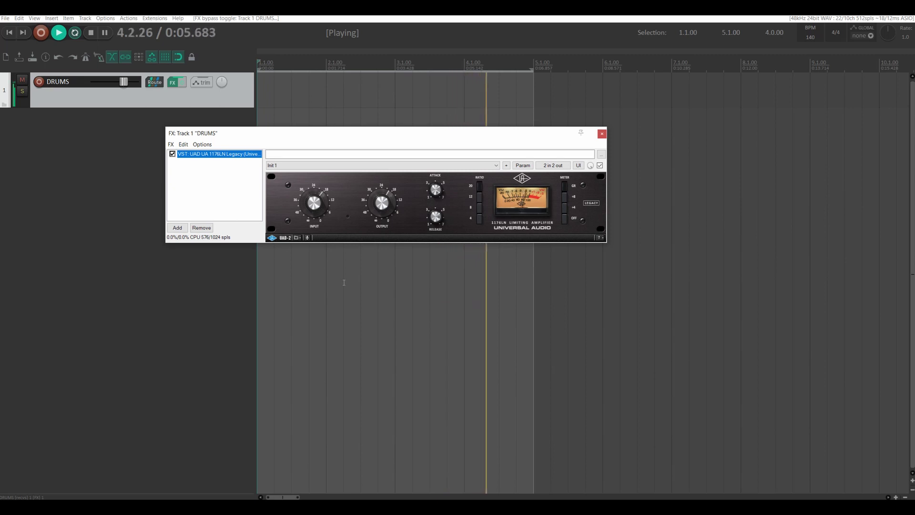
key(space)
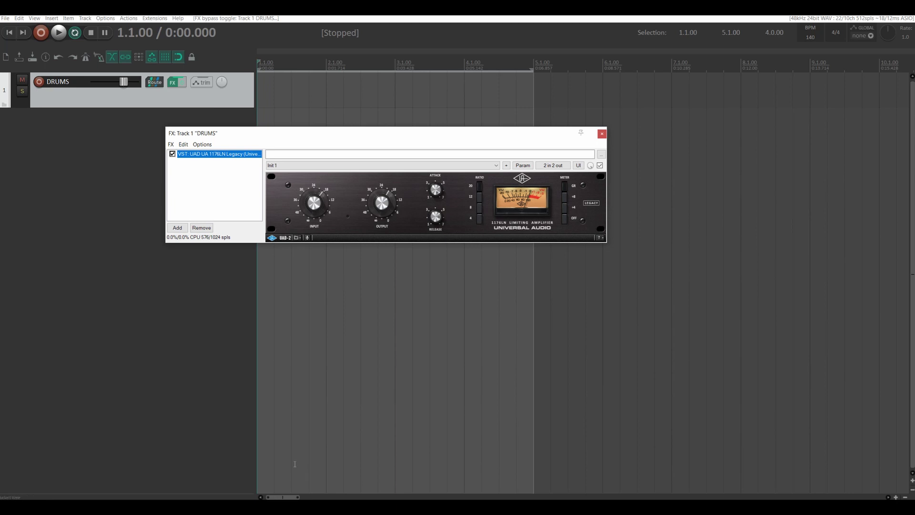
click(549, 124)
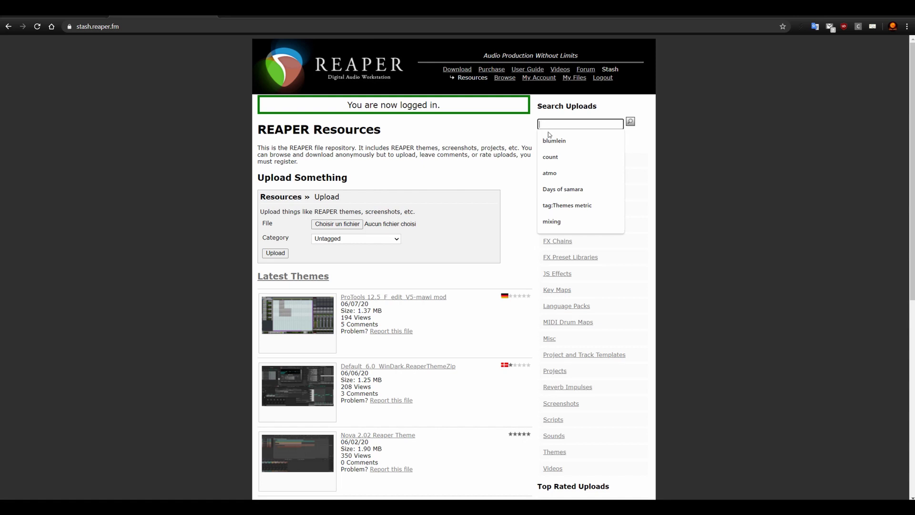
click(553, 142)
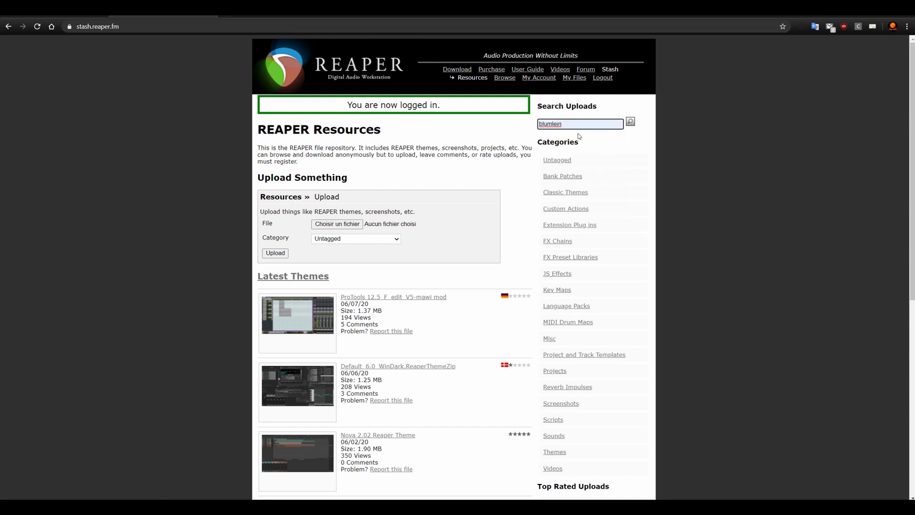
click(629, 122)
- Go to the REAPER home page in the browser, open the REAPER Stash and search its uploads for blumlein
click(317, 69)
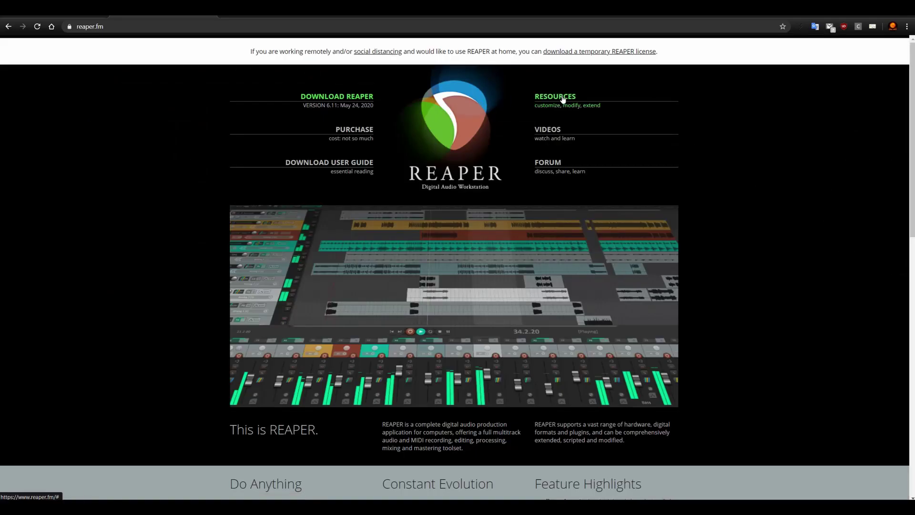
mouse_move(562, 100)
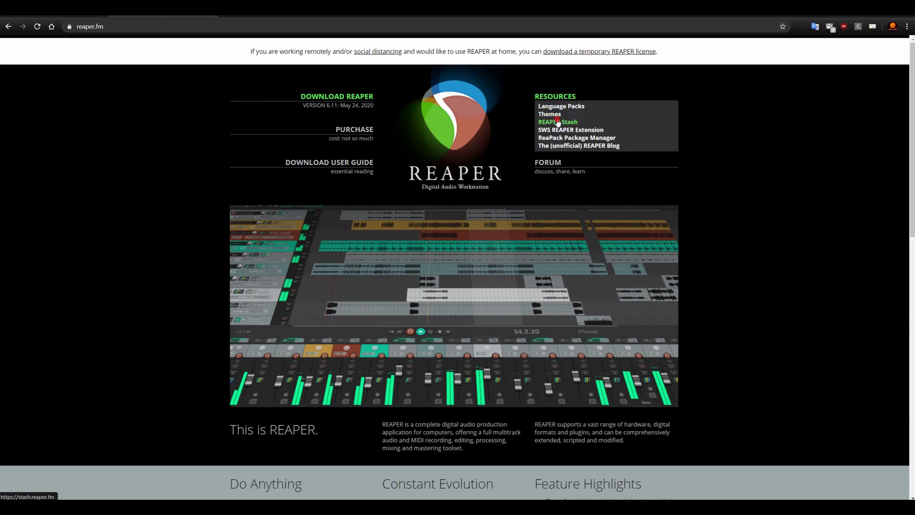
click(557, 122)
click(554, 127)
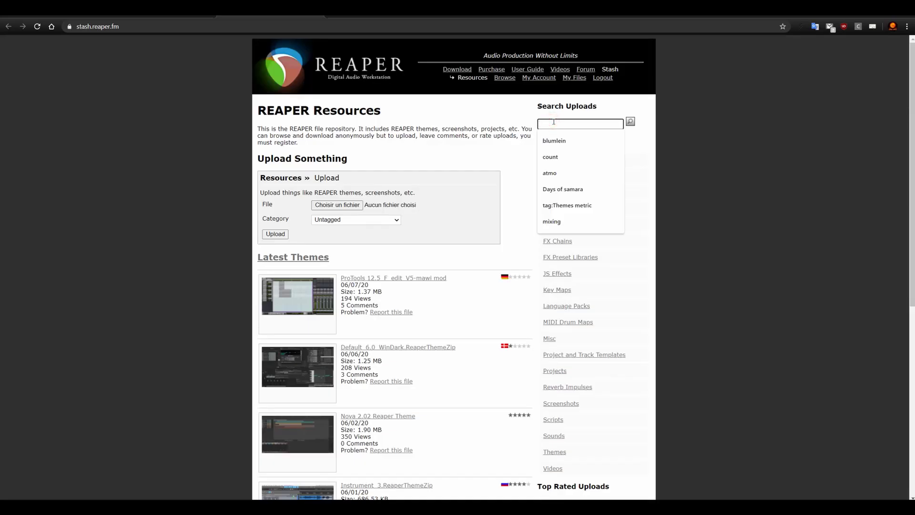
click(559, 140)
click(630, 121)
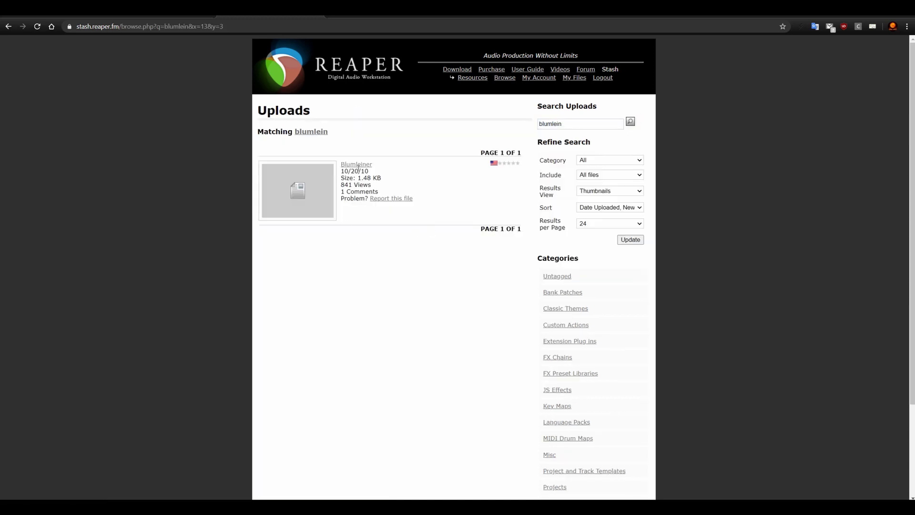
- Start downloading the Blumleiner JS effect, browse to REAPER NATIVE > Effects > utility as its destination, and cancel the save
click(355, 166)
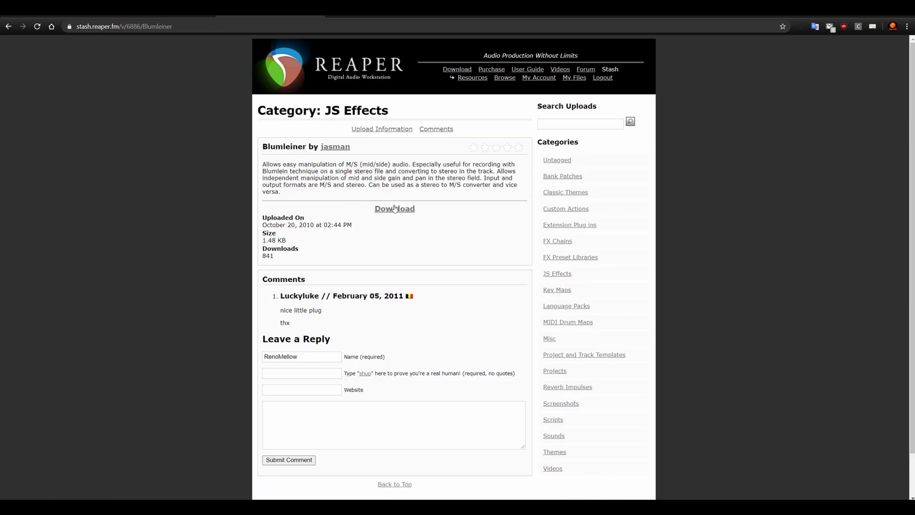
click(395, 208)
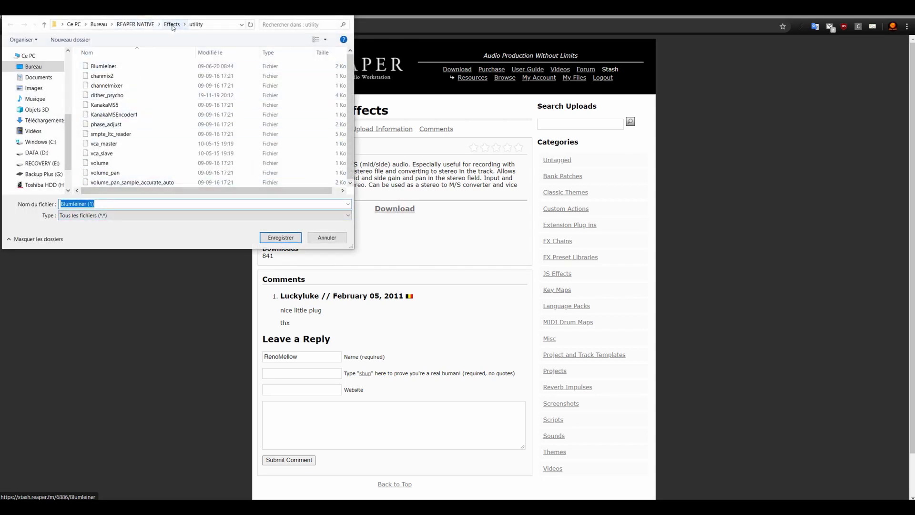
click(135, 24)
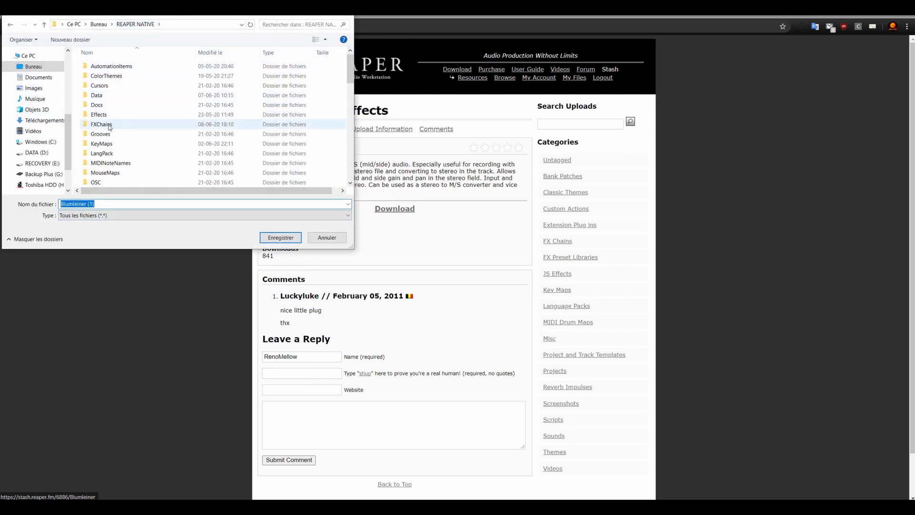
scroll(102, 98, down, 1)
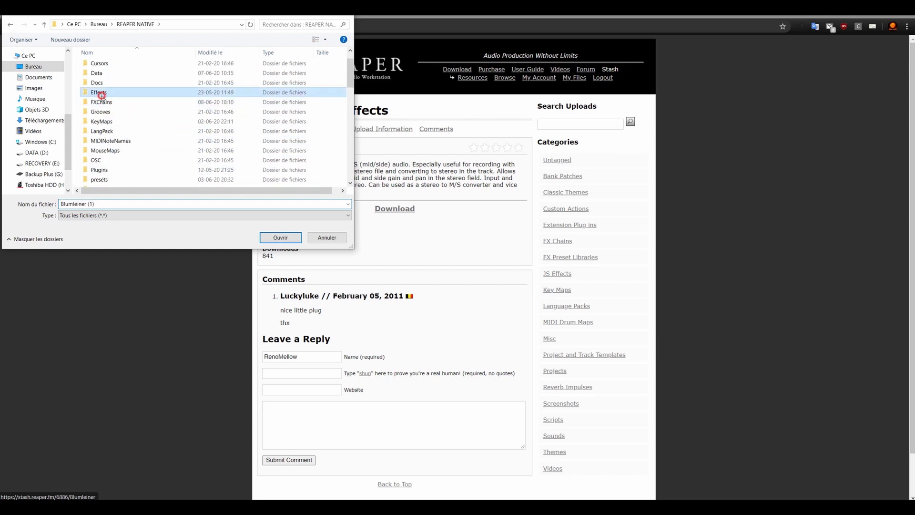
double_click(102, 95)
scroll(103, 97, down, 3)
double_click(98, 171)
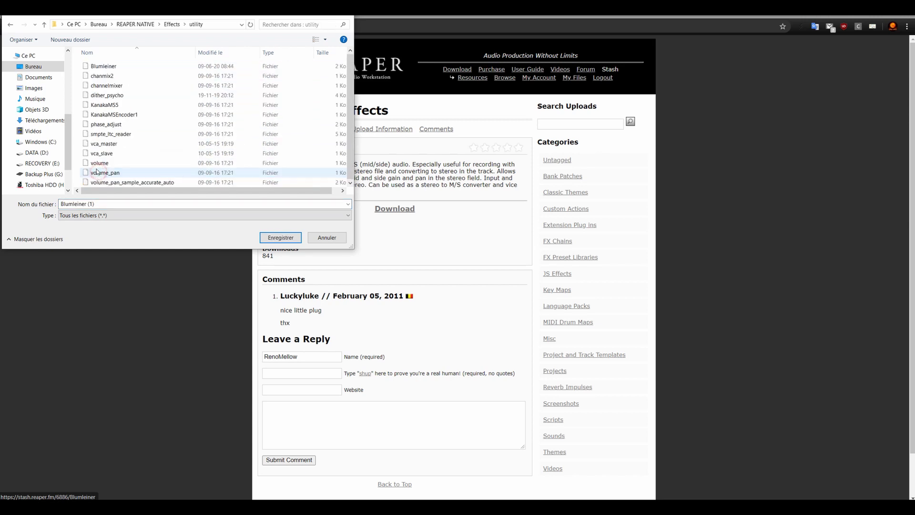
click(319, 239)
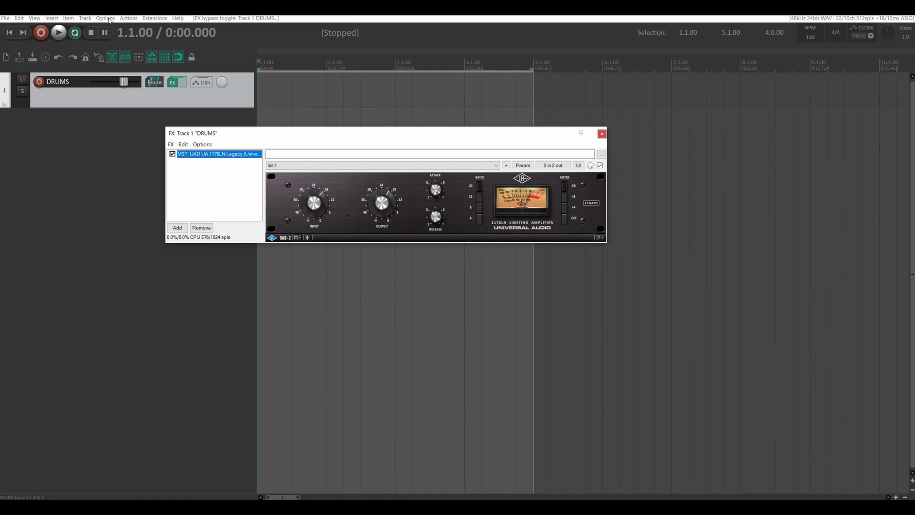
- Back in REAPER, show the resource path in the file explorer and open its Effects > utility folder
click(107, 18)
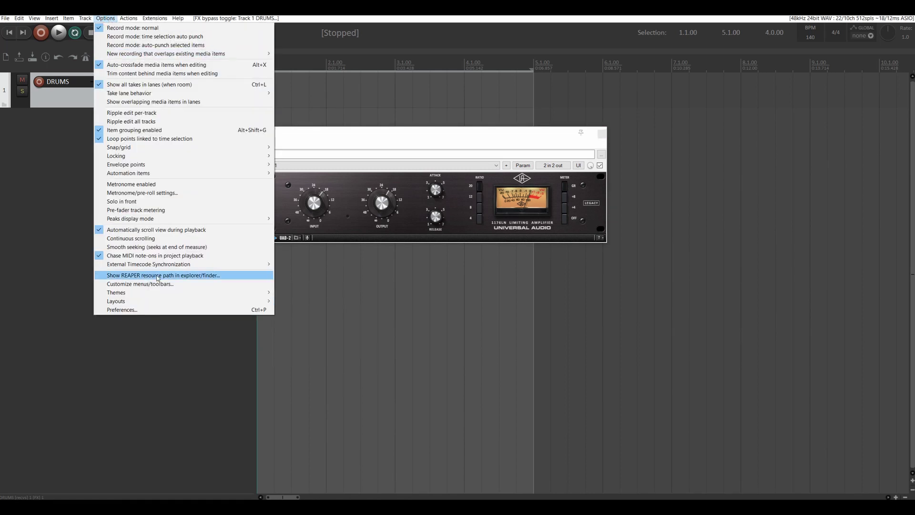
click(157, 275)
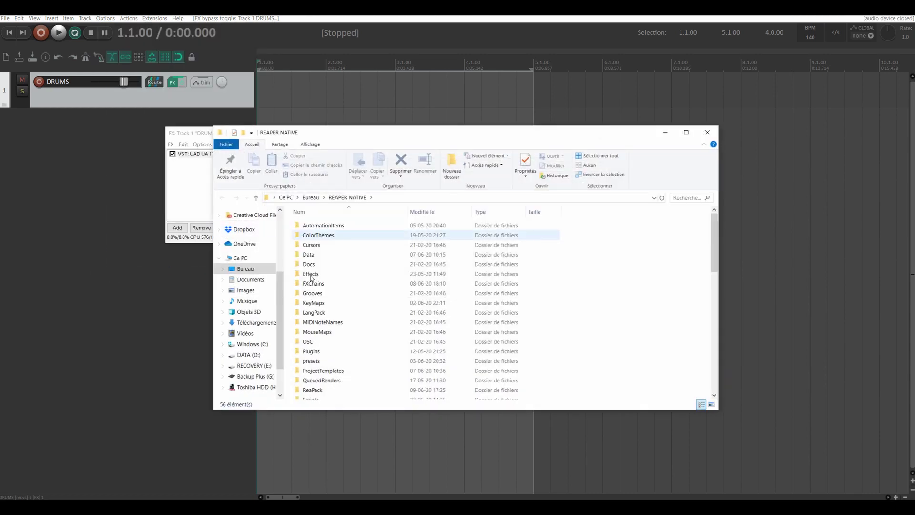
scroll(312, 279, down, 2)
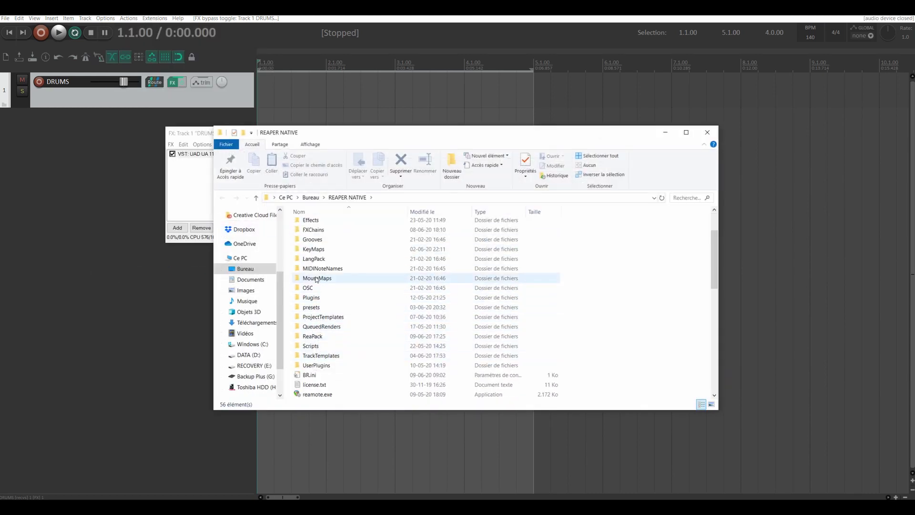
scroll(317, 279, up, 1)
double_click(311, 242)
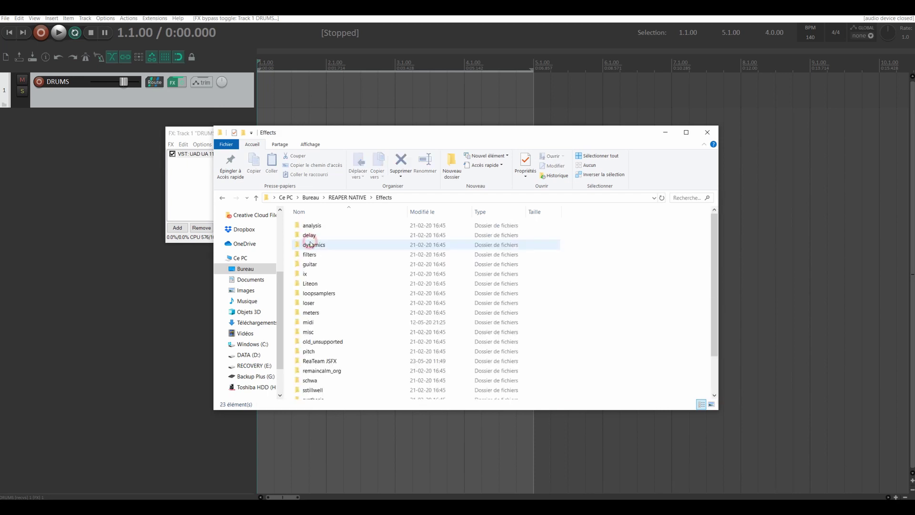
scroll(317, 307, down, 5)
double_click(310, 384)
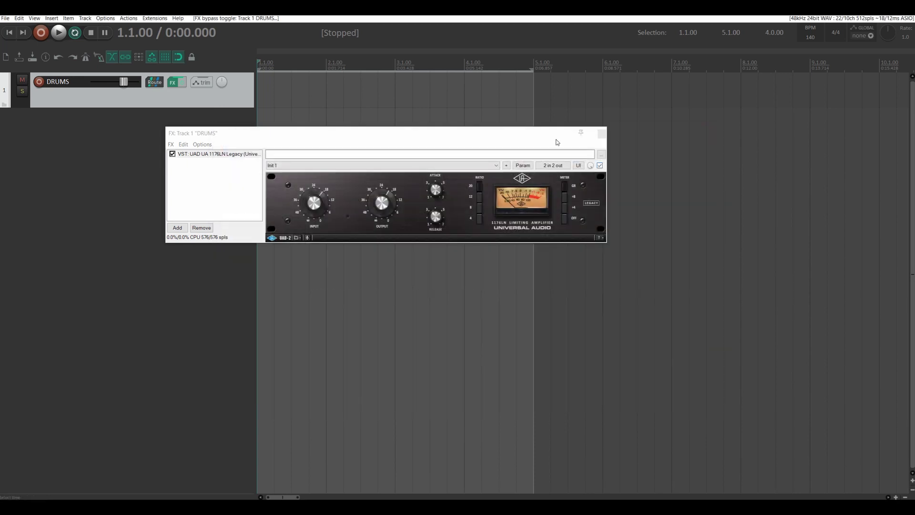
- Add the new JS effect Blumlein processing and M/S manipulation to the DRUMS track, above the 1176LN compressor
drag(508, 132, 564, 140)
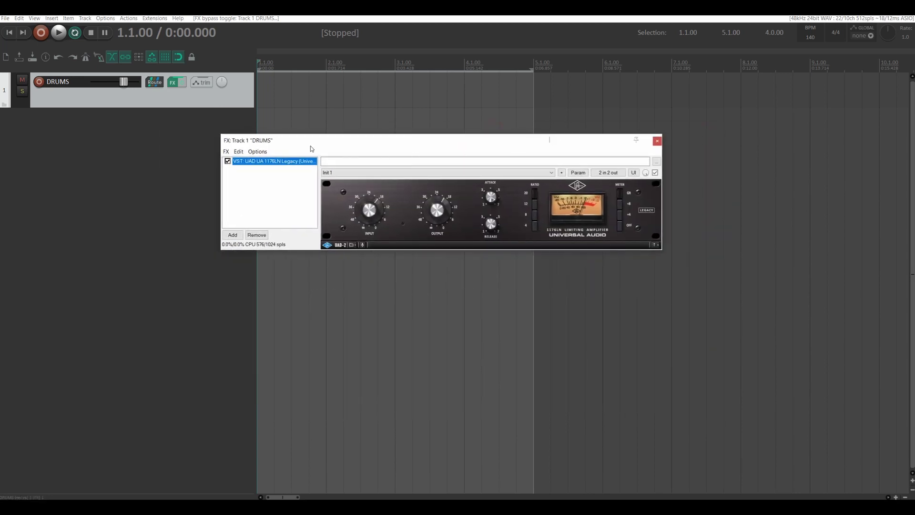
click(235, 235)
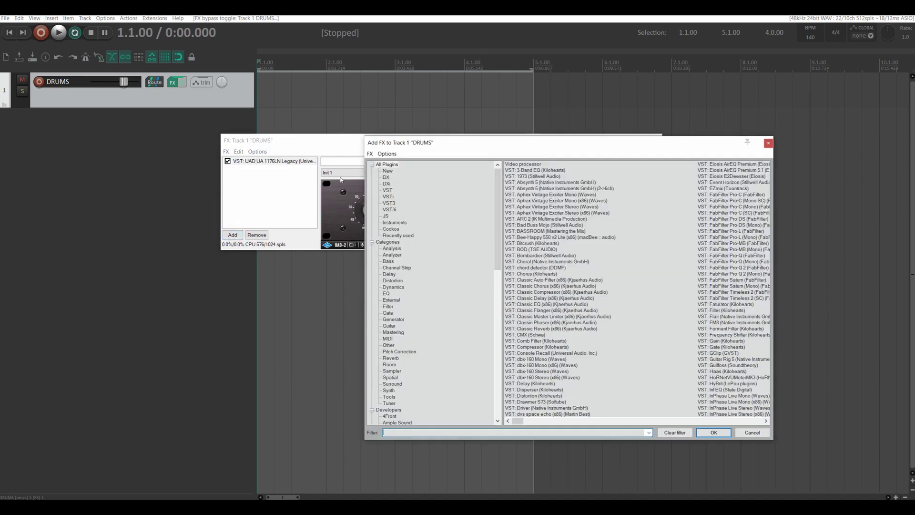
click(387, 170)
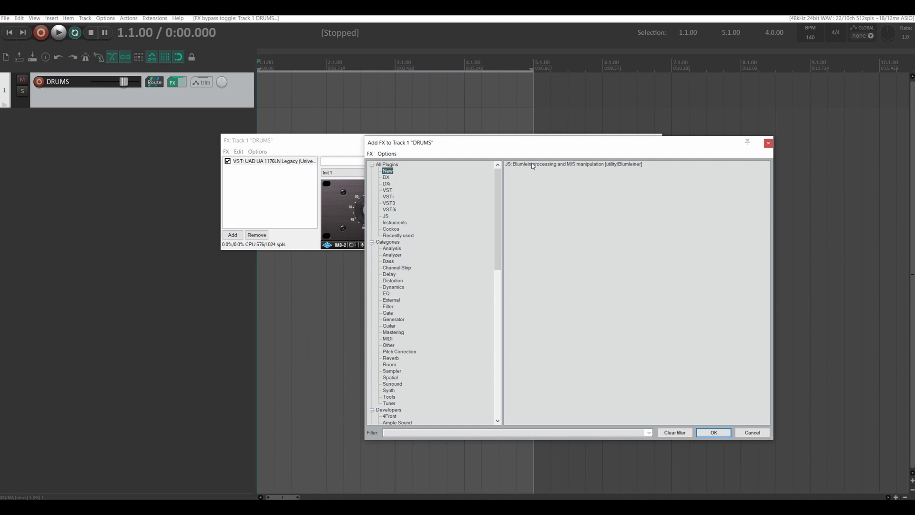
drag(532, 165, 255, 164)
- Bypass the 1176LN compressor in the DRUMS chain and close the plug-in browser
click(227, 169)
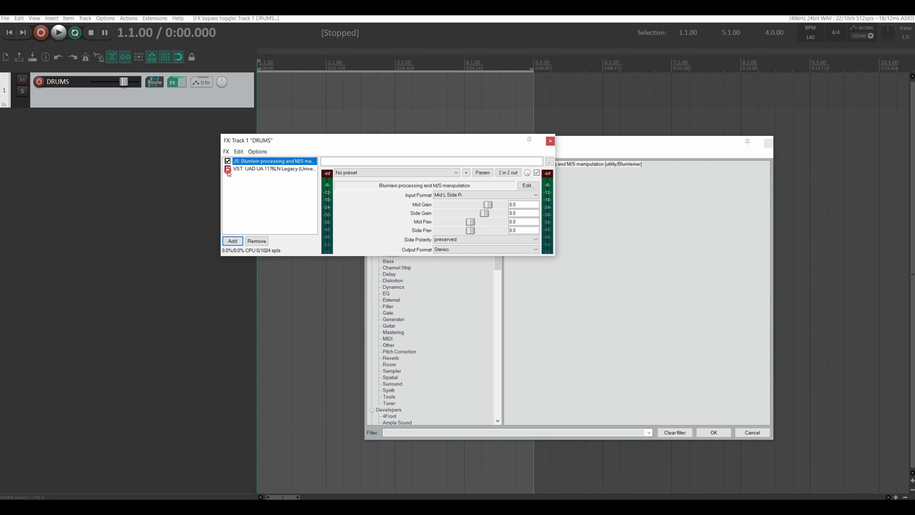
click(491, 138)
drag(491, 139, 561, 79)
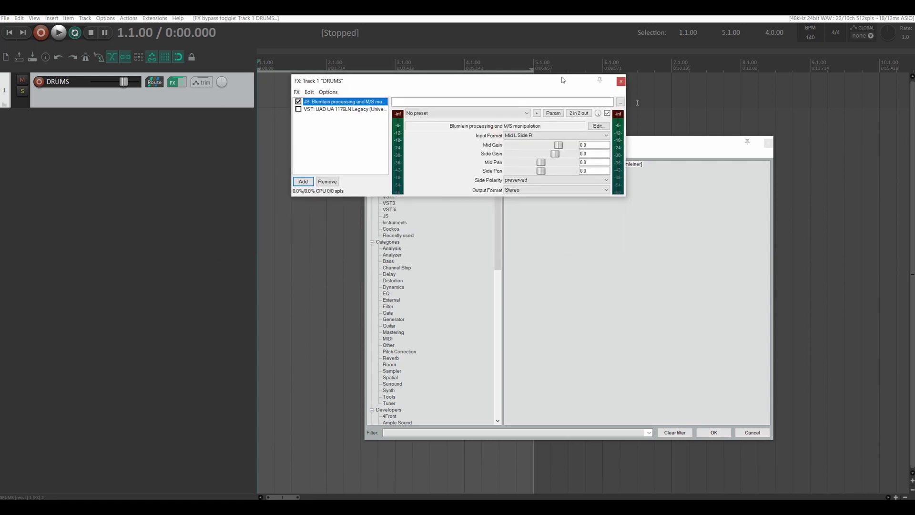
click(768, 143)
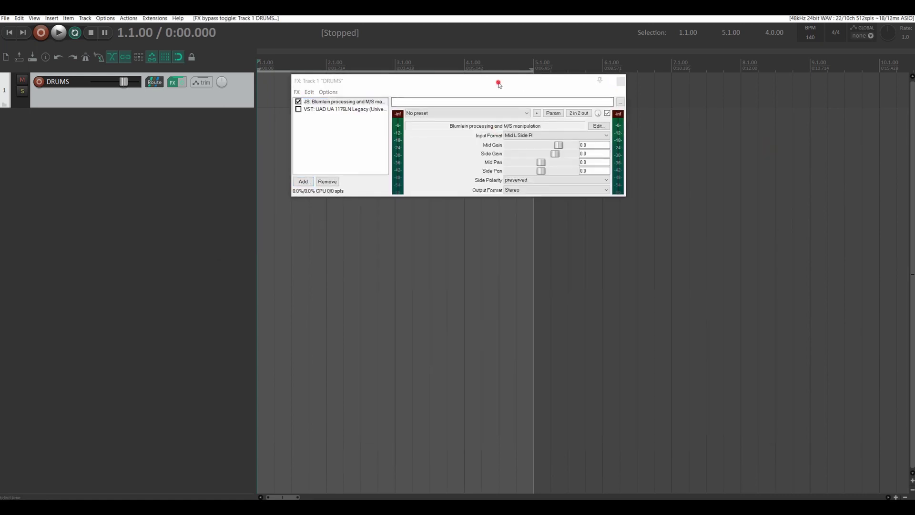
drag(498, 82, 437, 135)
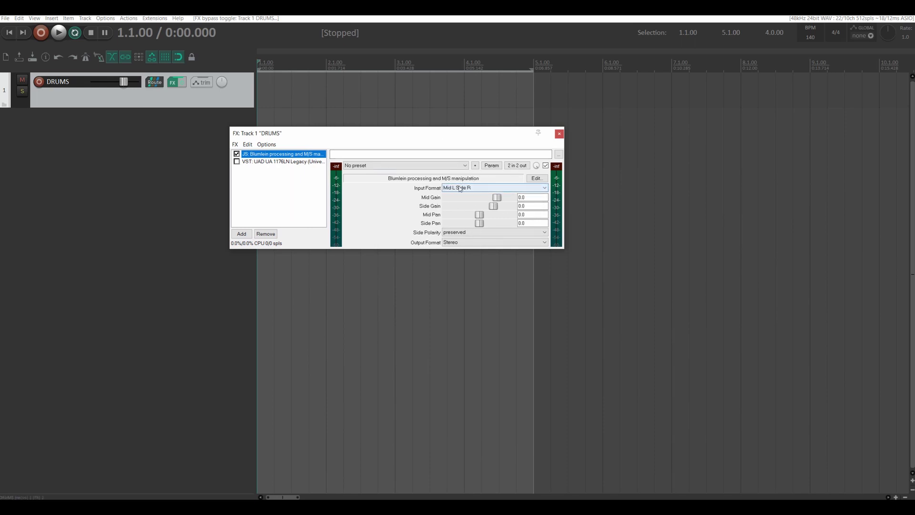
- Set the Blumlein effect's input format to Stereo and its output format to Mid L Side R, and play the drums
drag(447, 137, 449, 105)
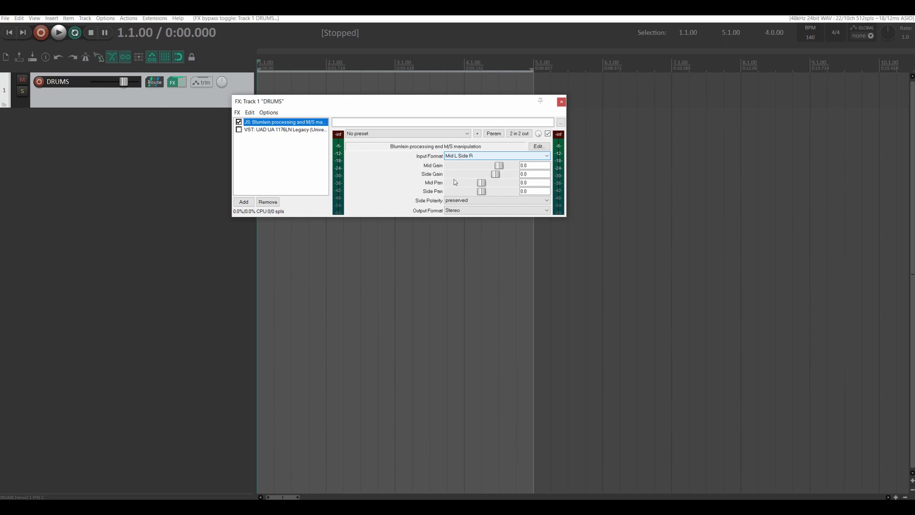
click(463, 156)
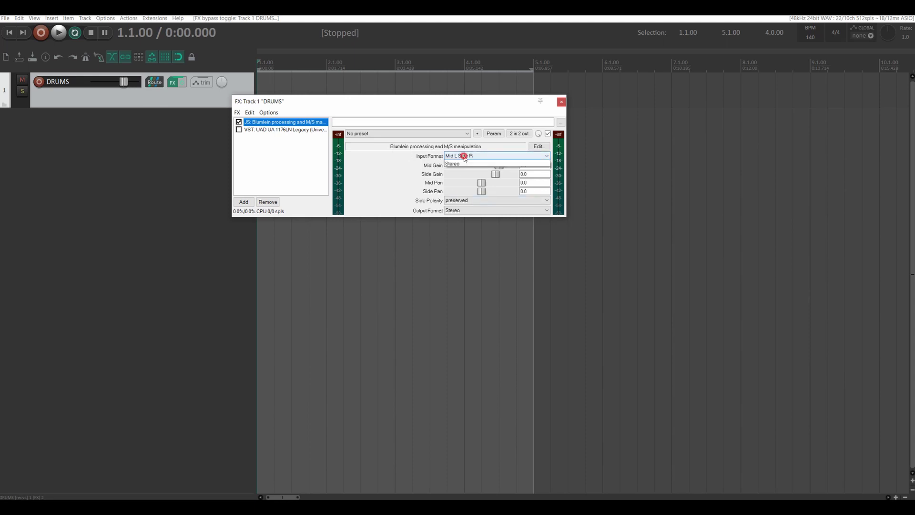
click(424, 157)
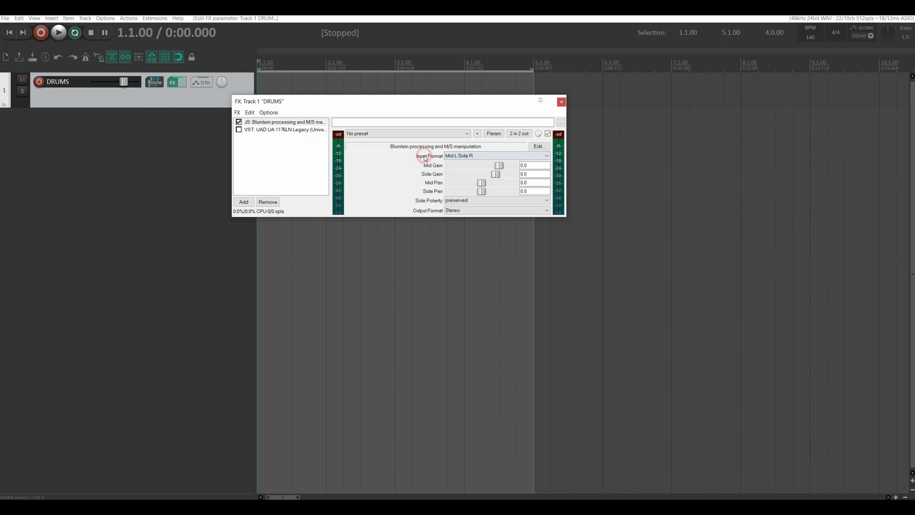
click(459, 156)
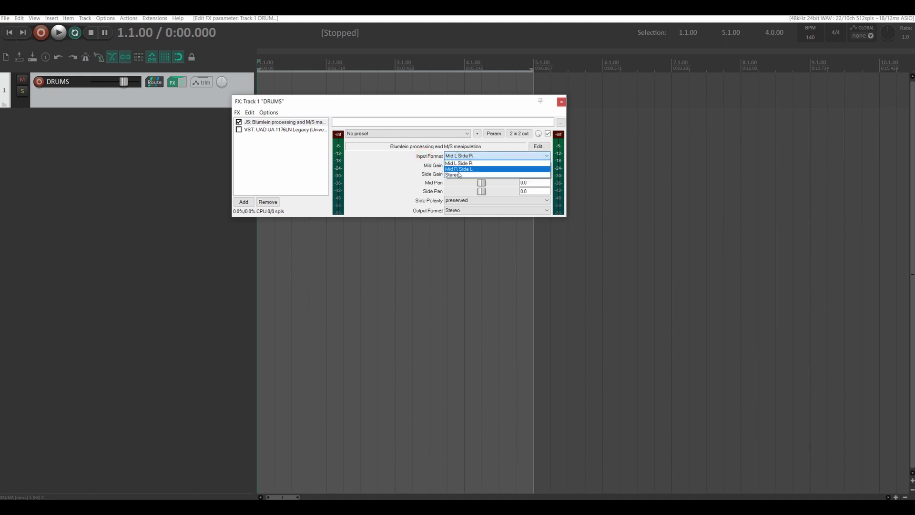
click(458, 174)
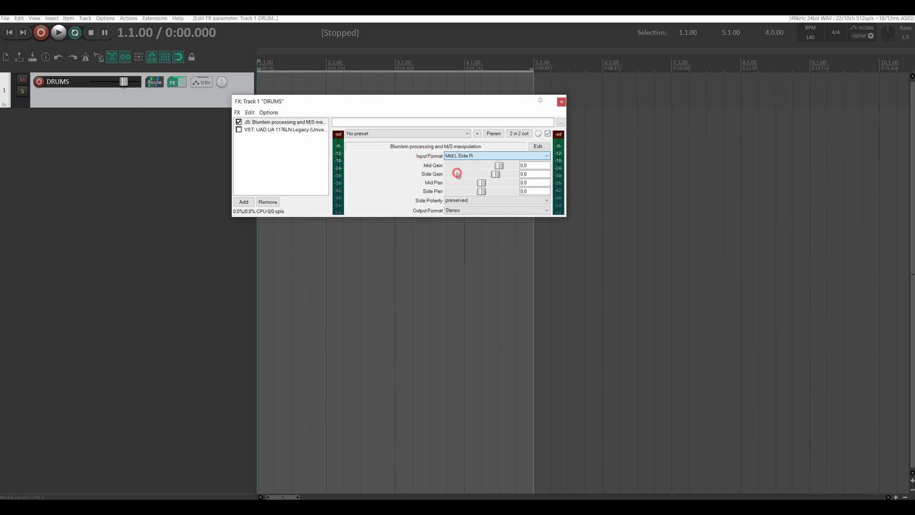
click(457, 211)
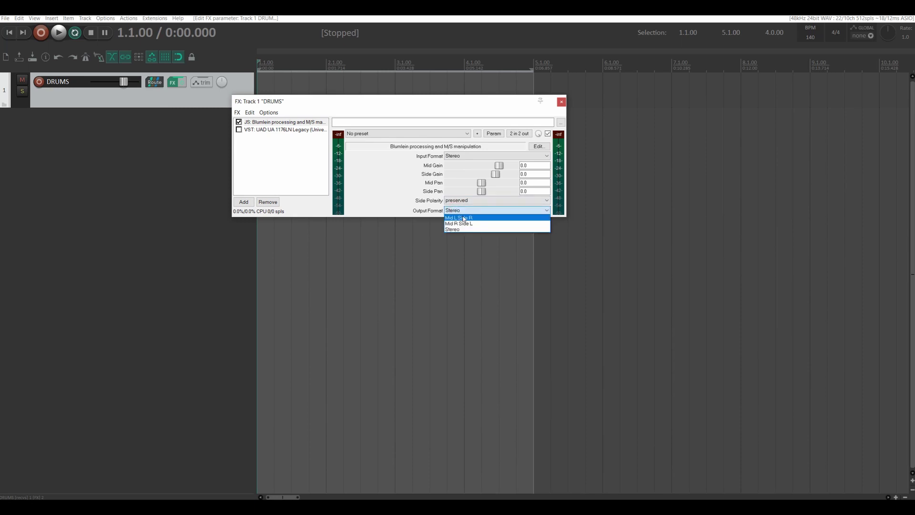
click(463, 218)
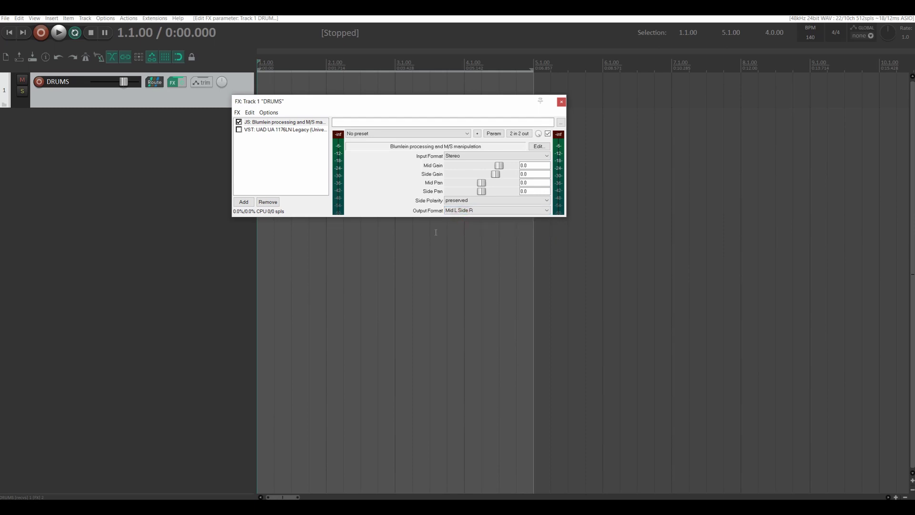
key(space)
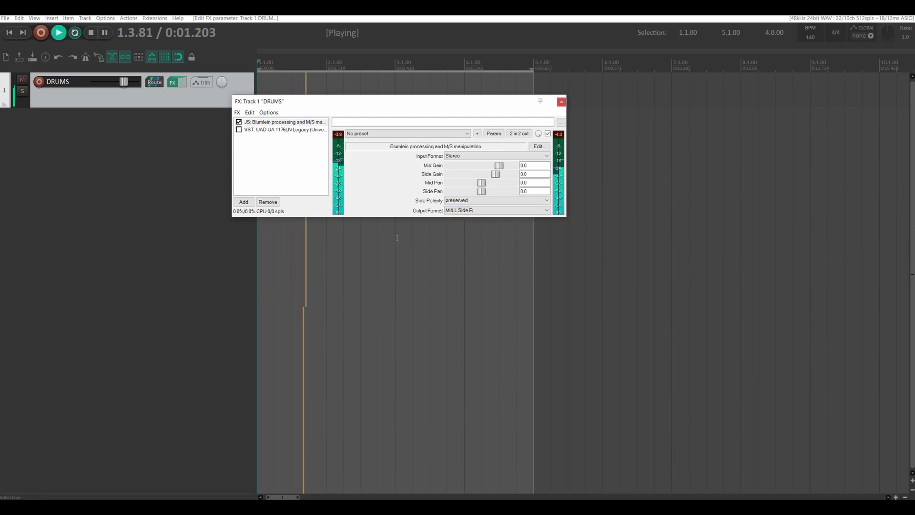
key(space)
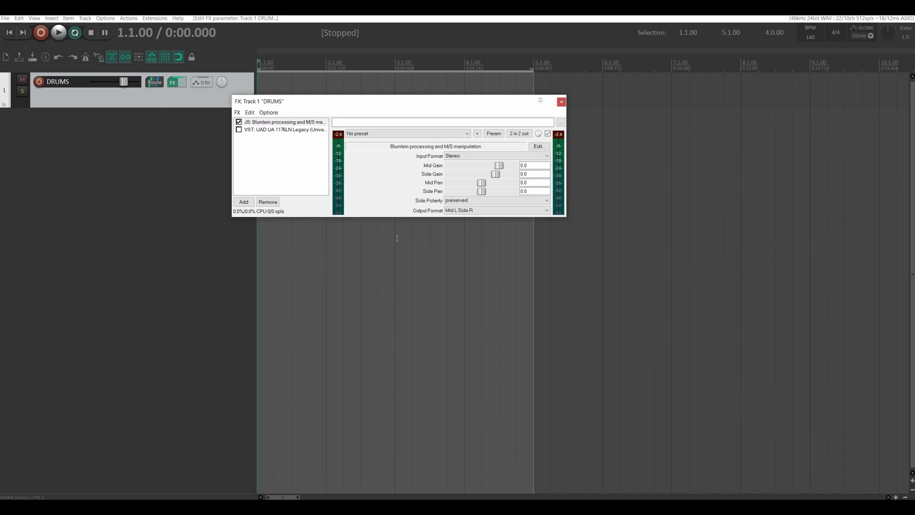
- Copy the Blumlein effect below the 1176LN compressor and set the copy to Mid L Side R input and Stereo output
click(269, 123)
drag(269, 124, 274, 146)
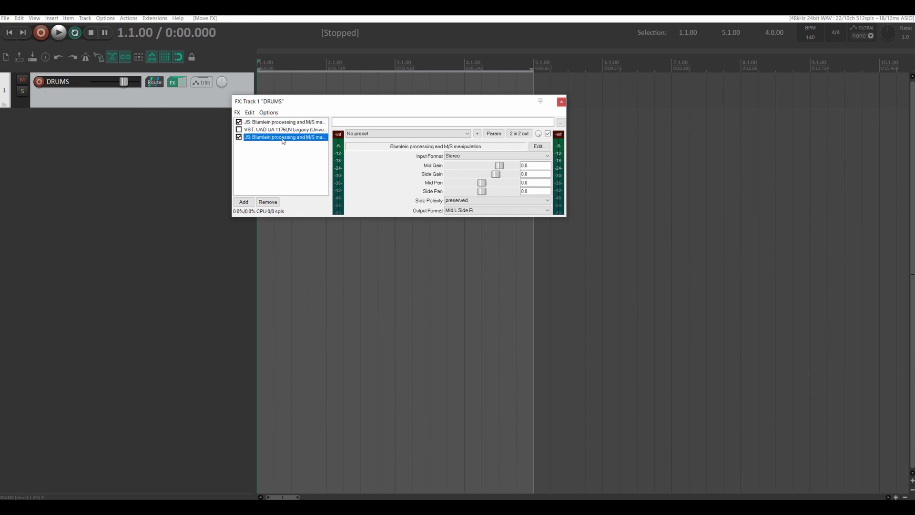
click(458, 156)
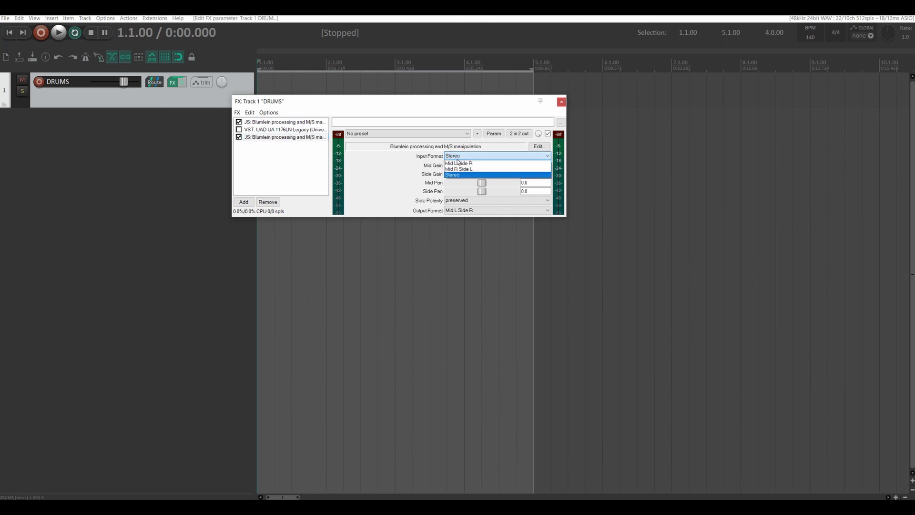
click(459, 163)
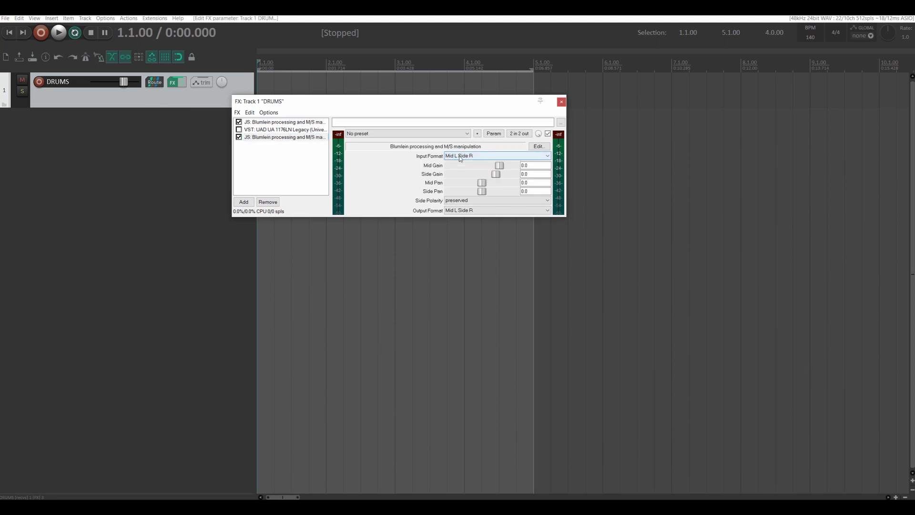
click(458, 210)
click(455, 228)
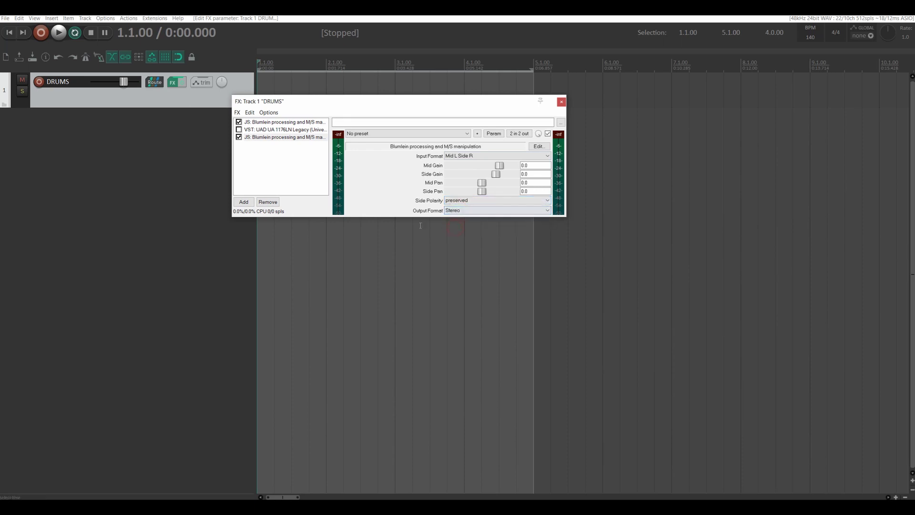
- Play the drums with the DRUMS effects chain active and bypassed for comparison, and re-enable the chain
key(space)
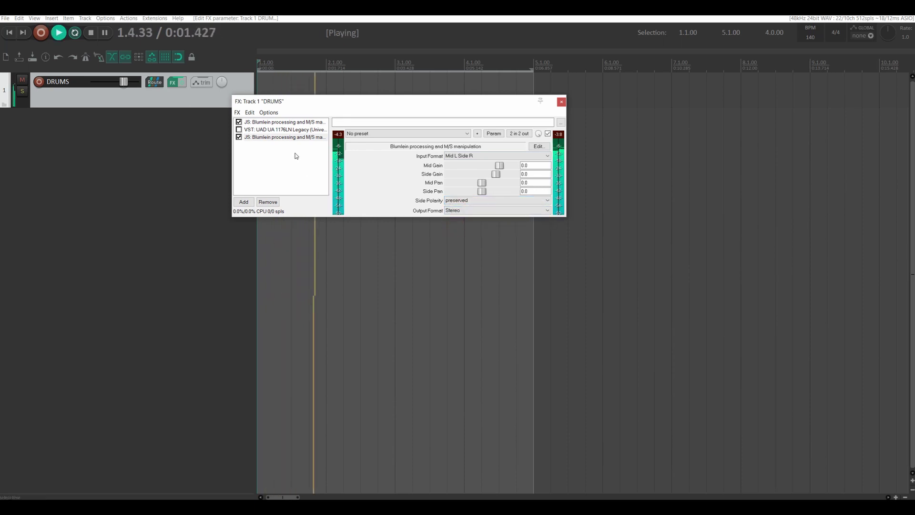
key(space)
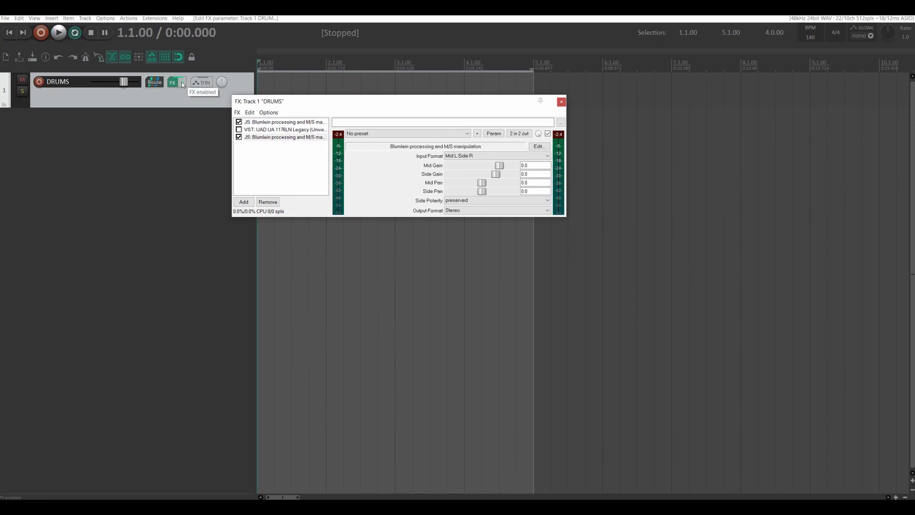
click(182, 84)
key(space)
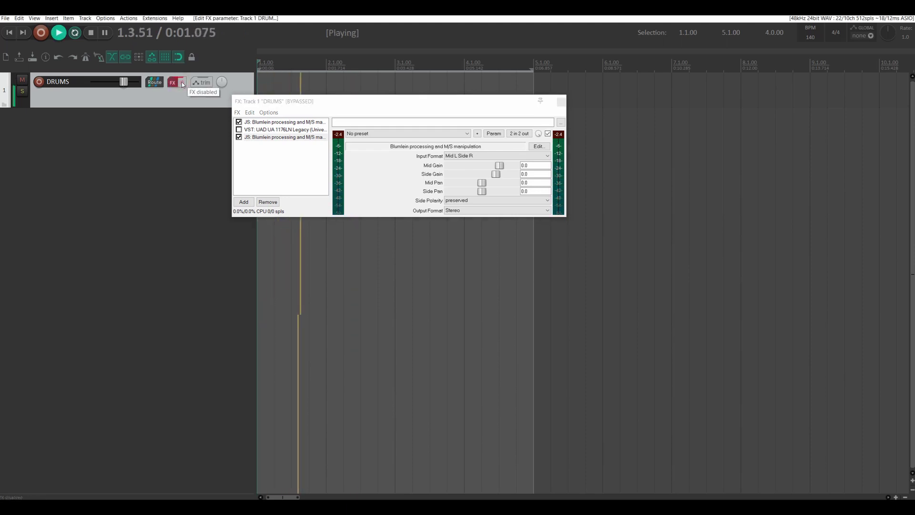
key(space)
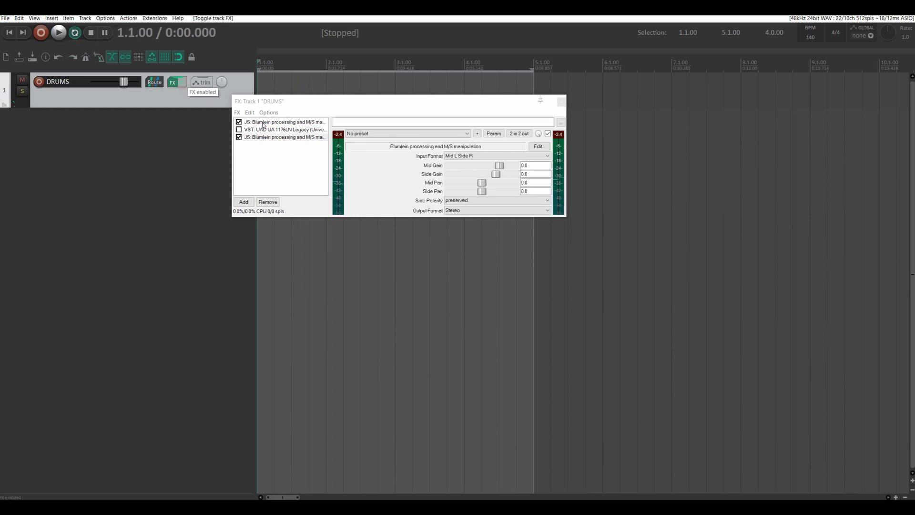
click(182, 84)
- Enable the 1176LN, disconnect its channel 2 input and output pins so it processes only the mid signal, and play the drums
drag(332, 109, 353, 152)
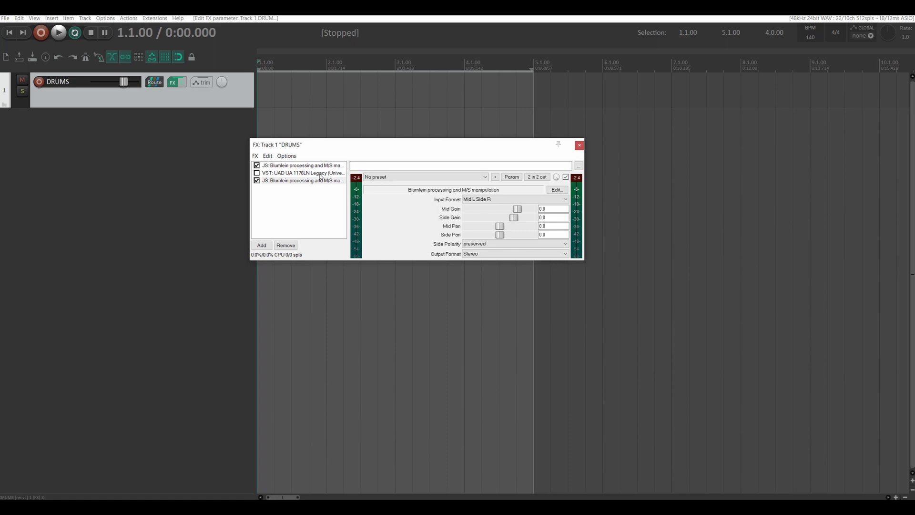
click(257, 173)
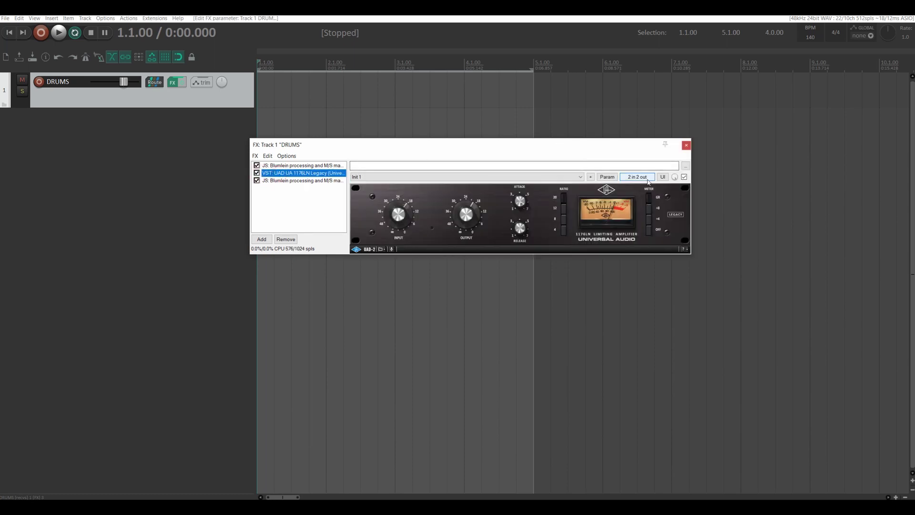
click(647, 181)
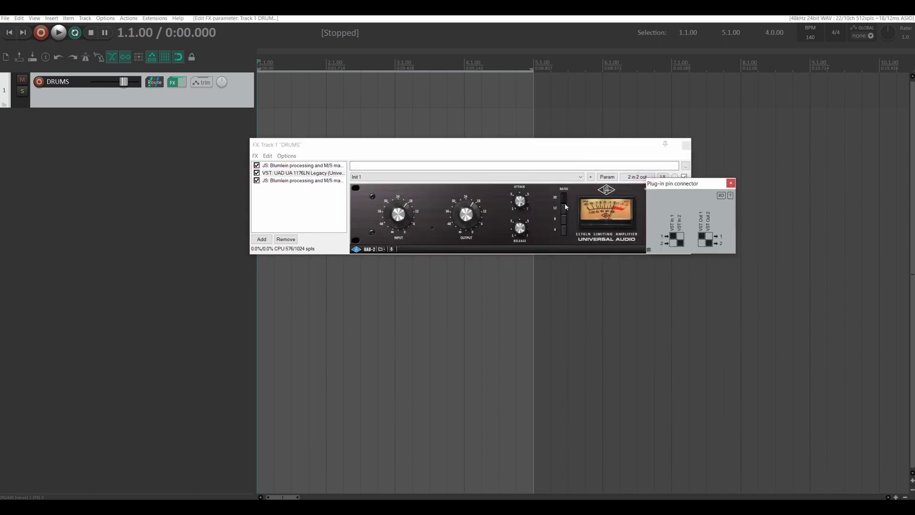
click(680, 244)
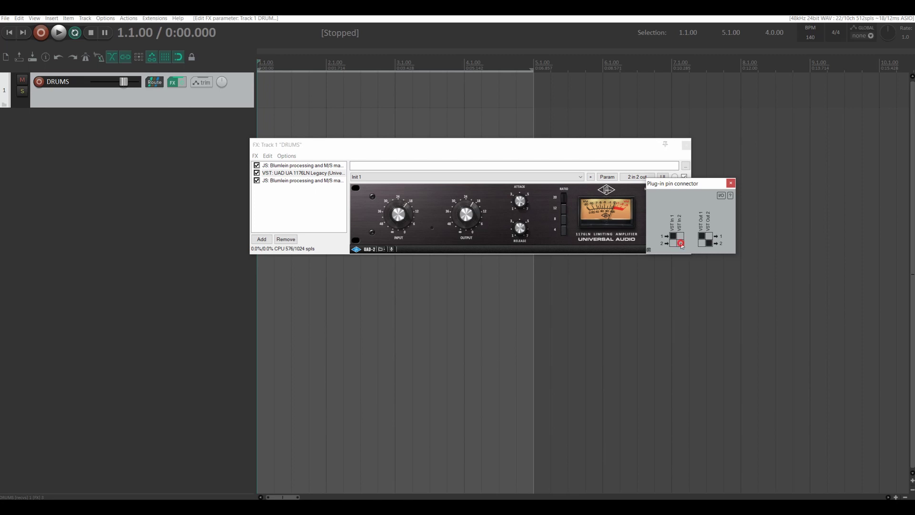
click(709, 243)
click(730, 183)
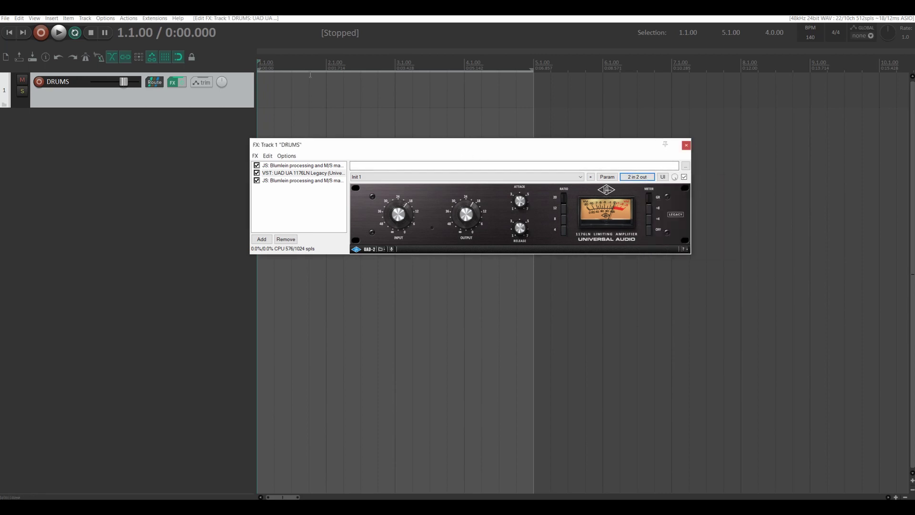
key(space)
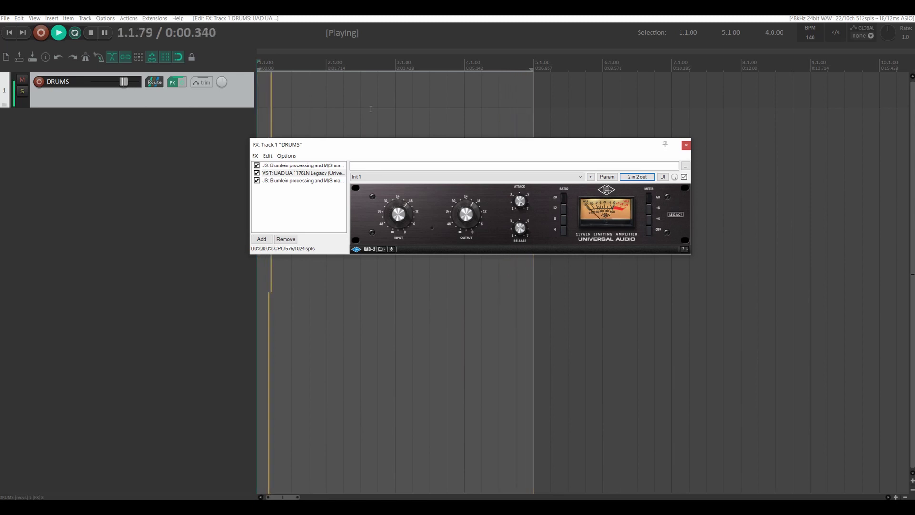
key(space)
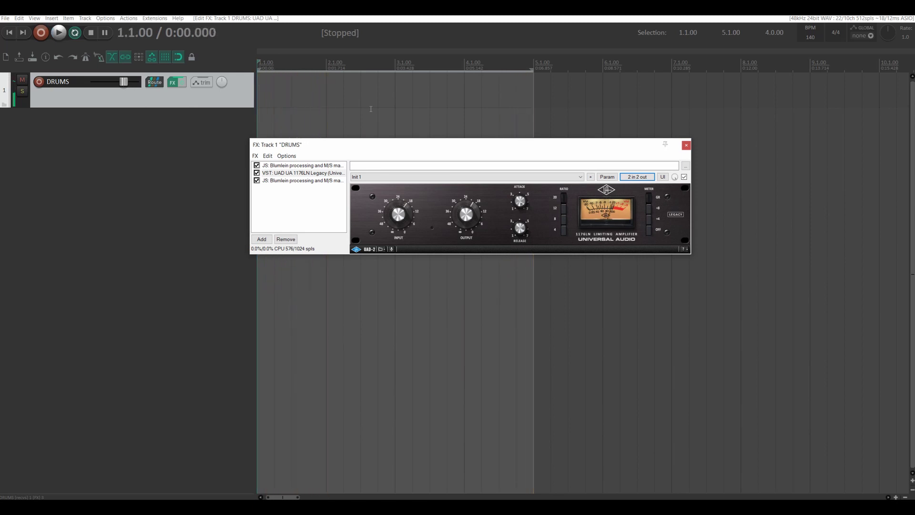
- Audition the 1176LN in plain stereo with both Blumlein effects bypassed and its channel 2 pins connected, and restore the mid-only setup
click(257, 166)
click(257, 181)
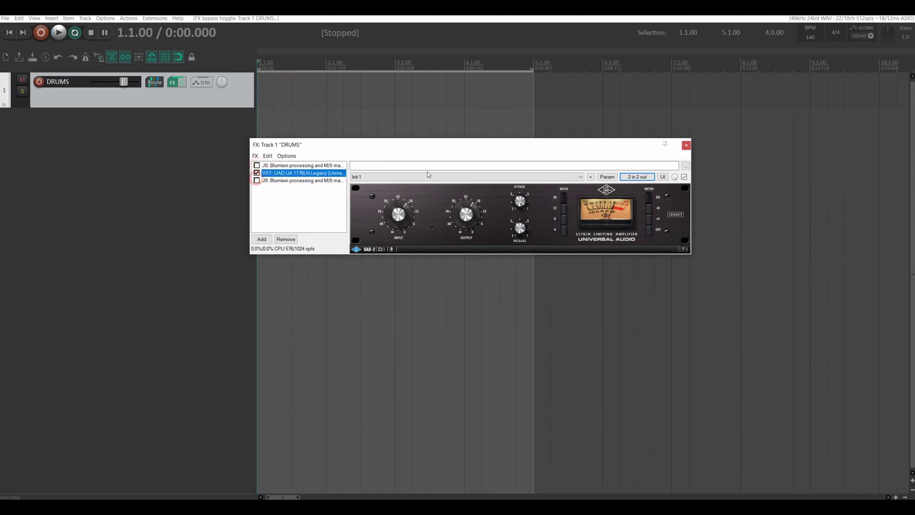
click(637, 176)
key(space)
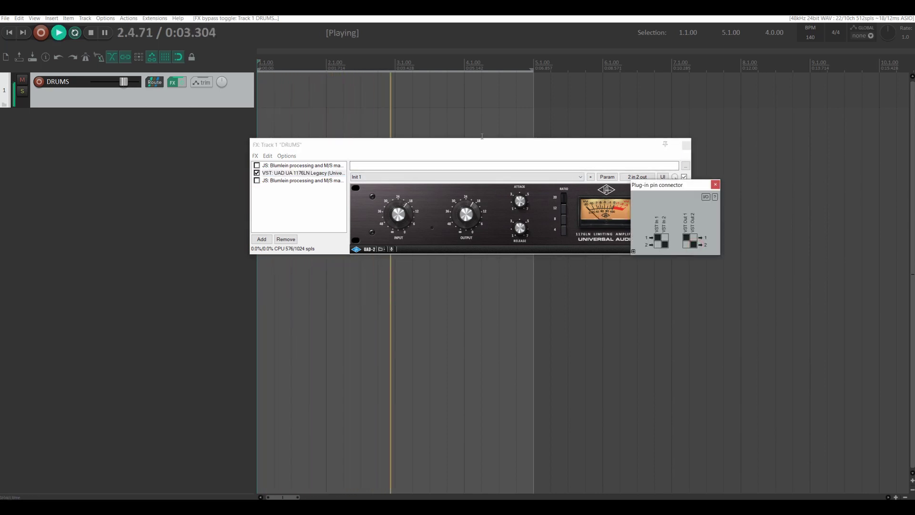
key(space)
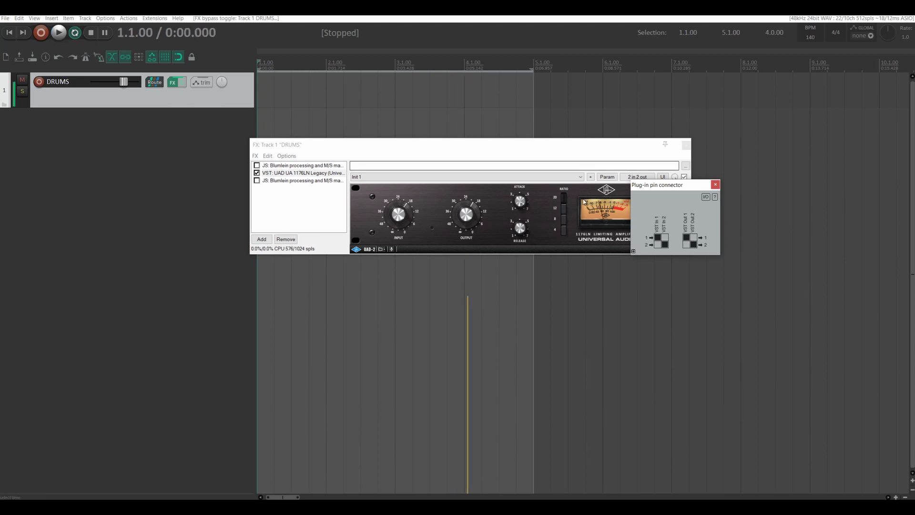
click(257, 165)
click(257, 181)
- Play the drums through the mid-only 1176LN, temporarily lowering the compressor's output to check its effect on the mid signal
key(space)
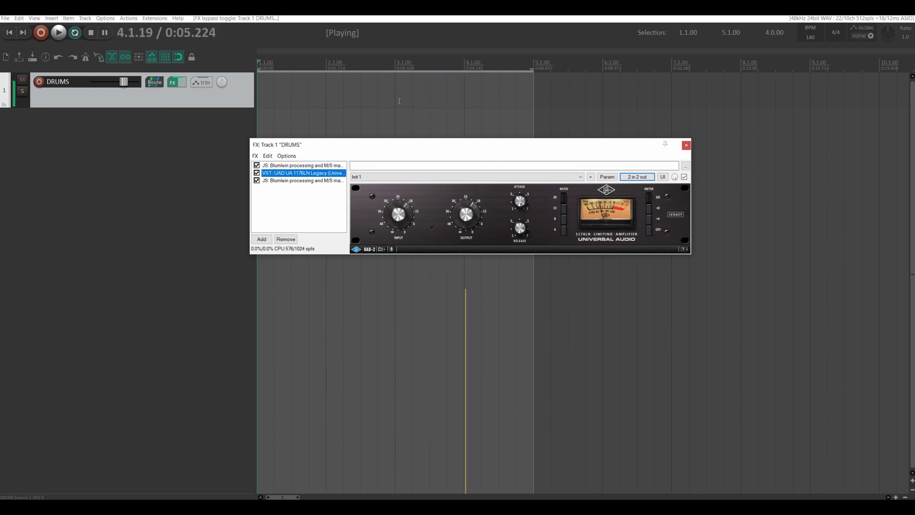
key(space)
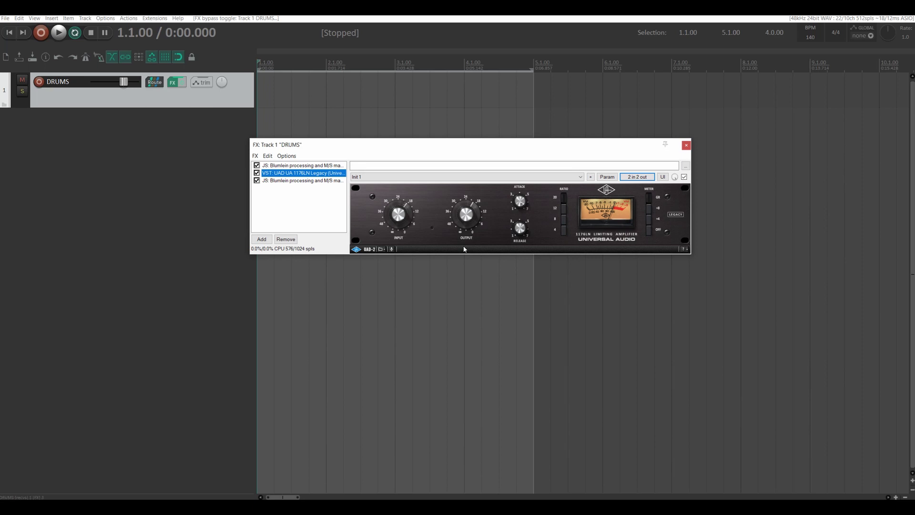
key(space)
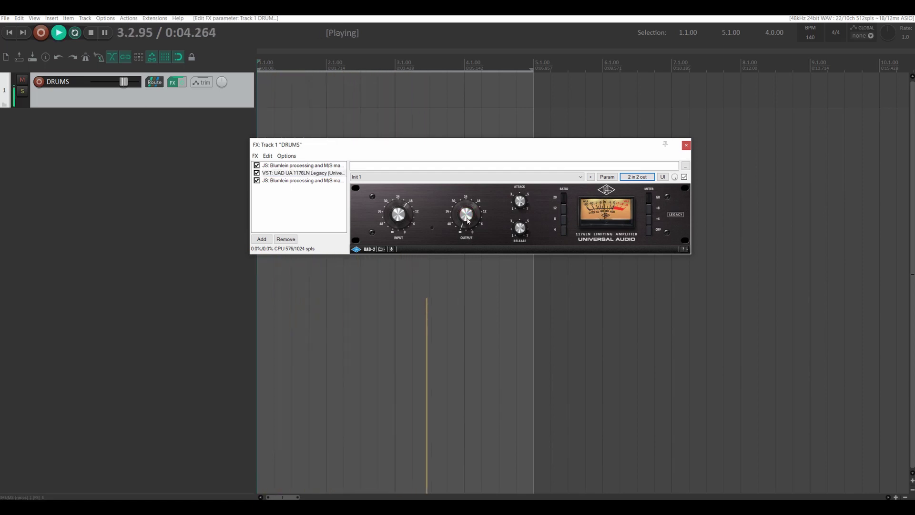
key(space)
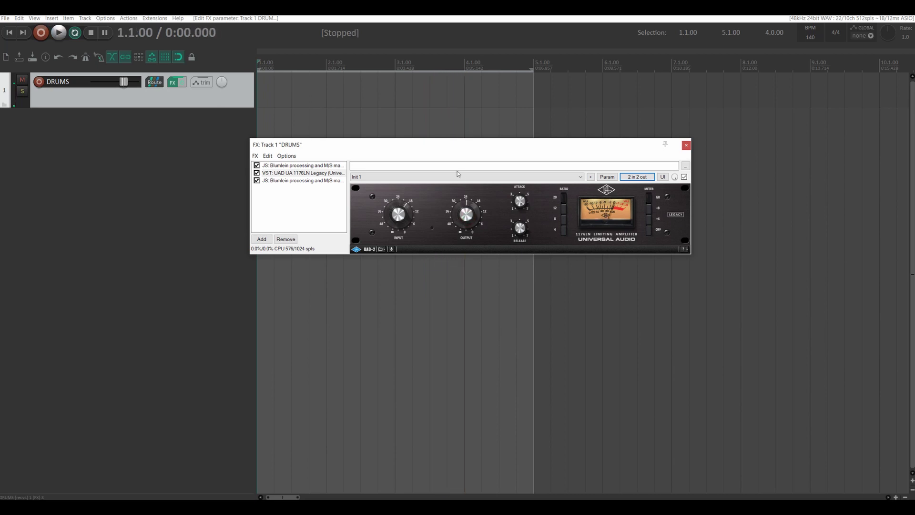
- Duplicate the 1176LN in the chain and route the copy's second input and output pins to channel 2 only, for the side signal
click(303, 172)
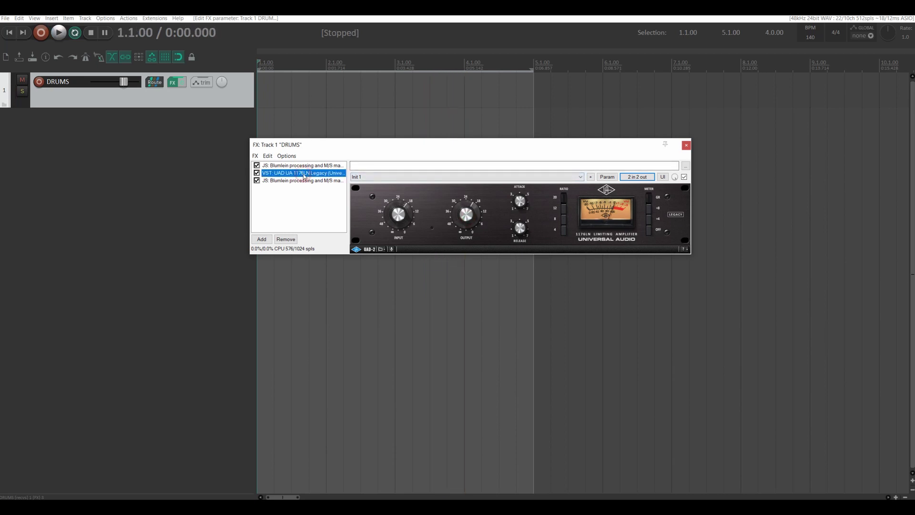
key(ctrl+c)
key(ctrl+v)
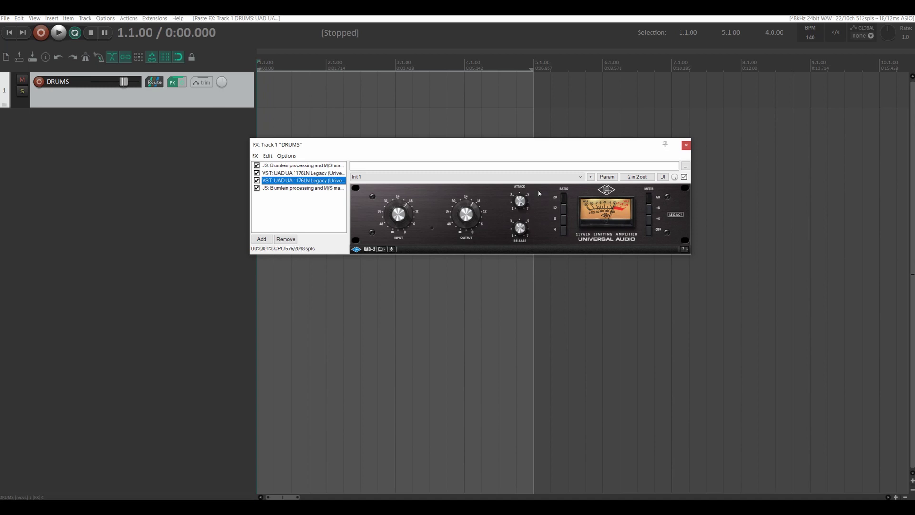
click(633, 177)
click(658, 235)
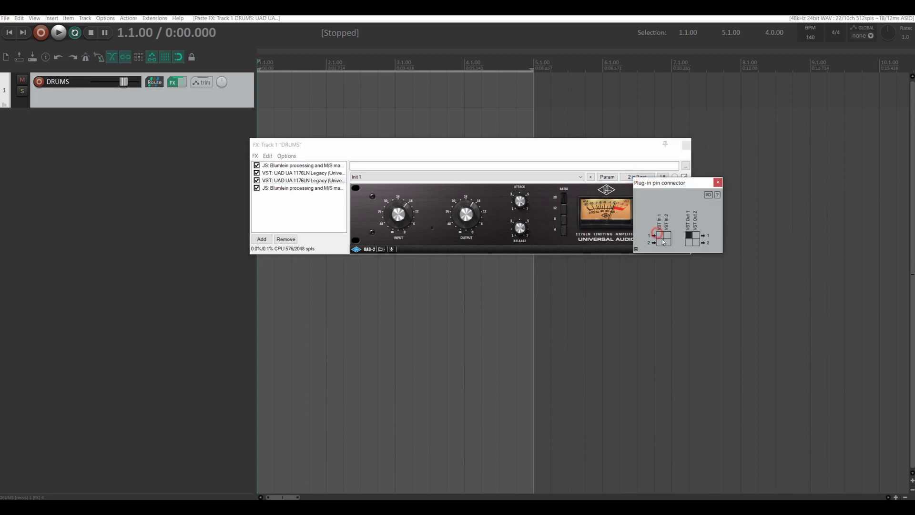
click(667, 242)
click(689, 235)
click(699, 244)
click(718, 183)
- During playback, try output levels on the side-channel 1176LN and raise its input to about 12
key(space)
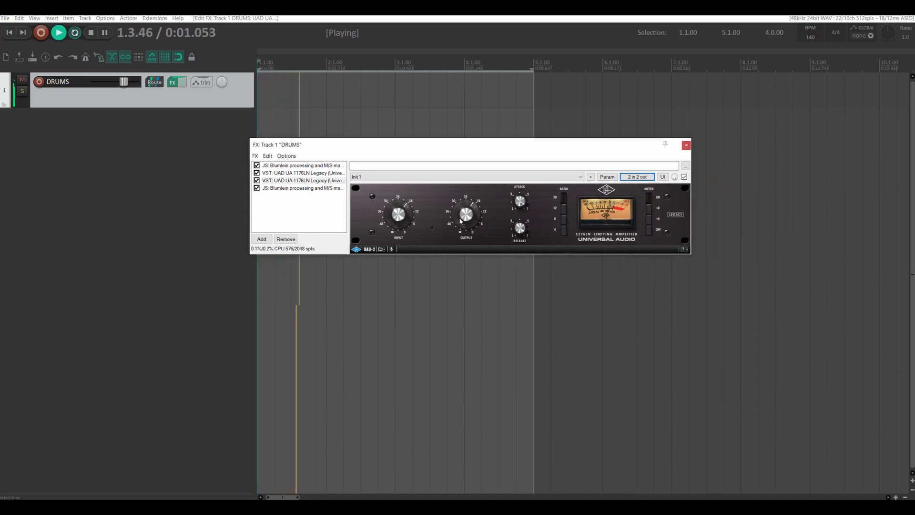
drag(460, 220, 475, 298)
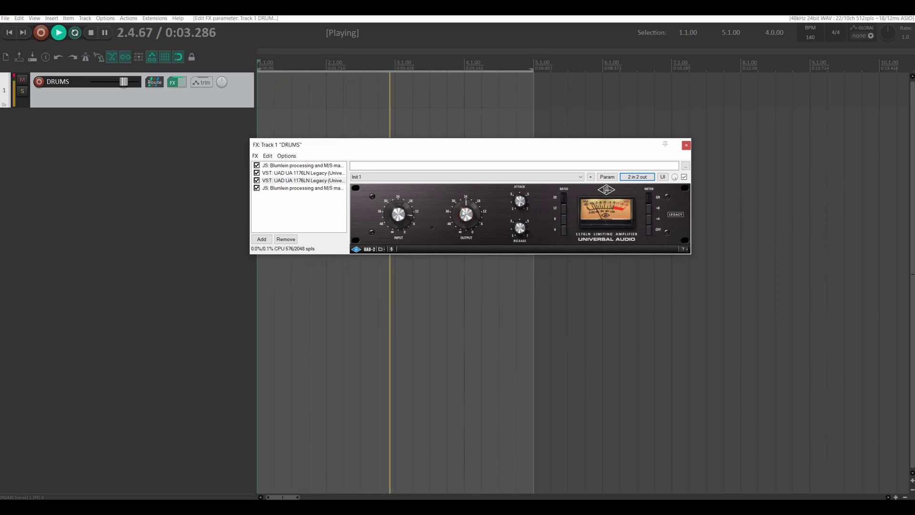
key(space)
- Compare the settings of the mid and side 1176LN compressors and reposition the effects window
click(293, 173)
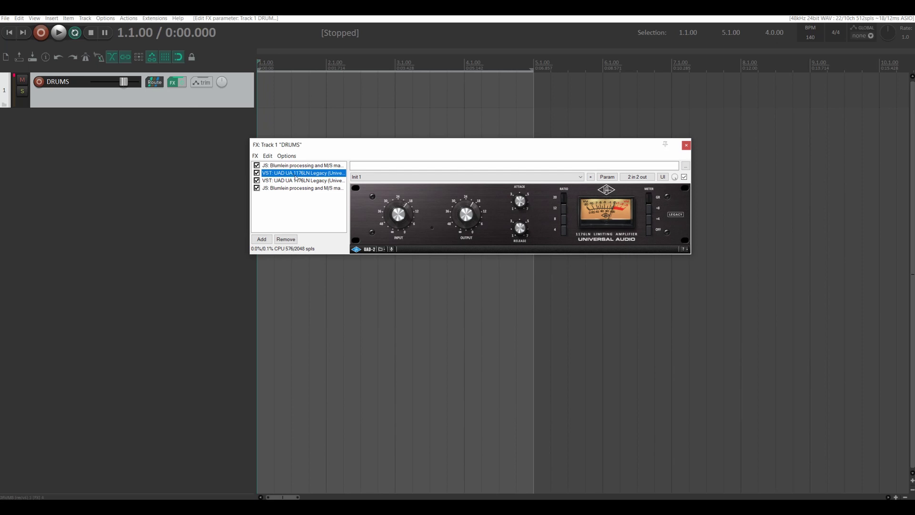
click(298, 180)
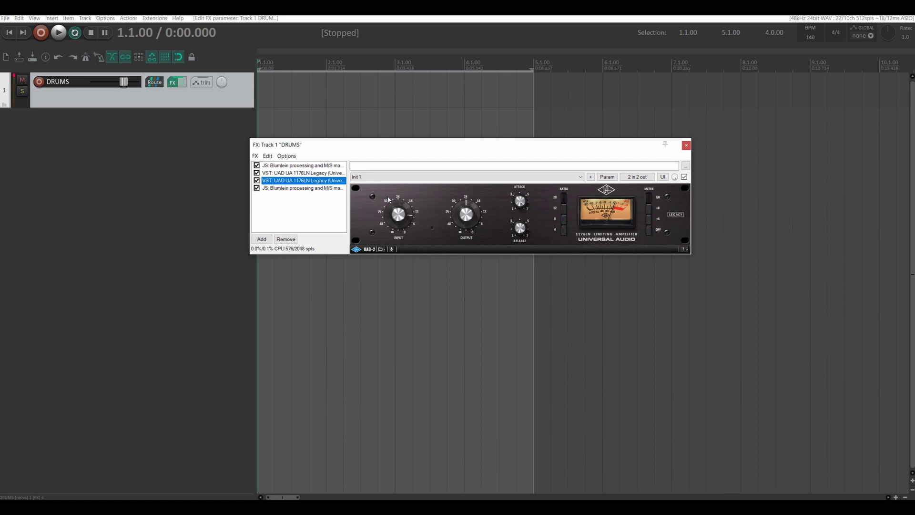
drag(436, 146, 358, 123)
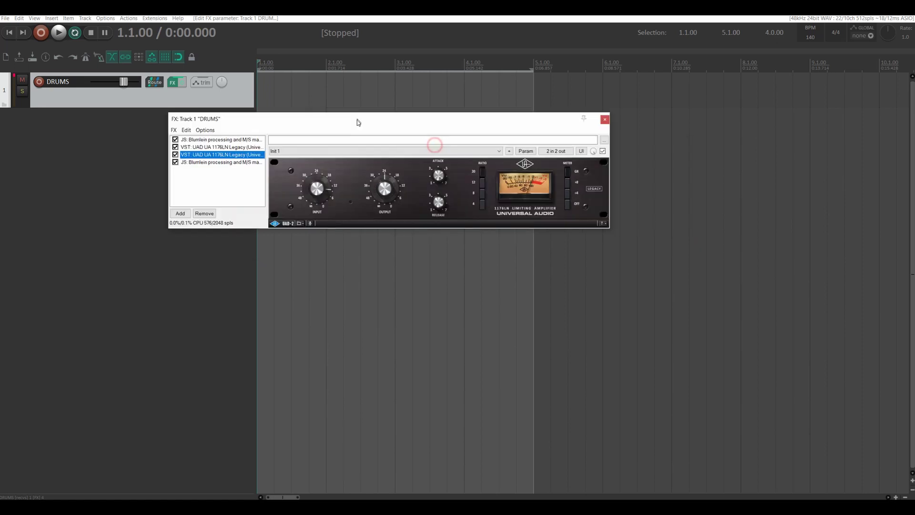